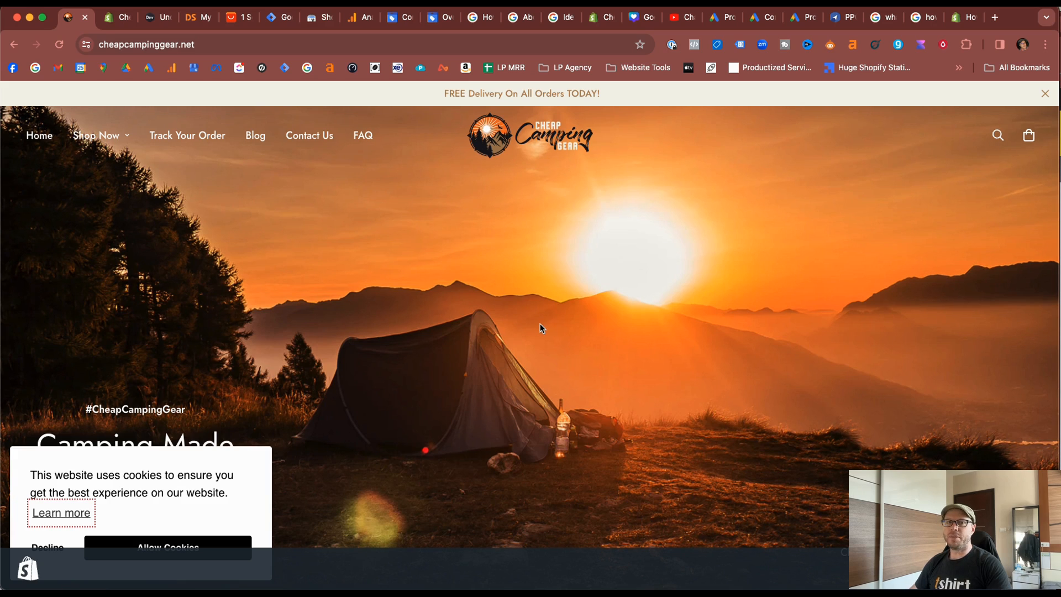
Switch to the Shopify admin and examine the barcode field of the product 1 Set Outdoor Camping Cookware.
{"action": "left_click", "coordinate": [111, 17]}
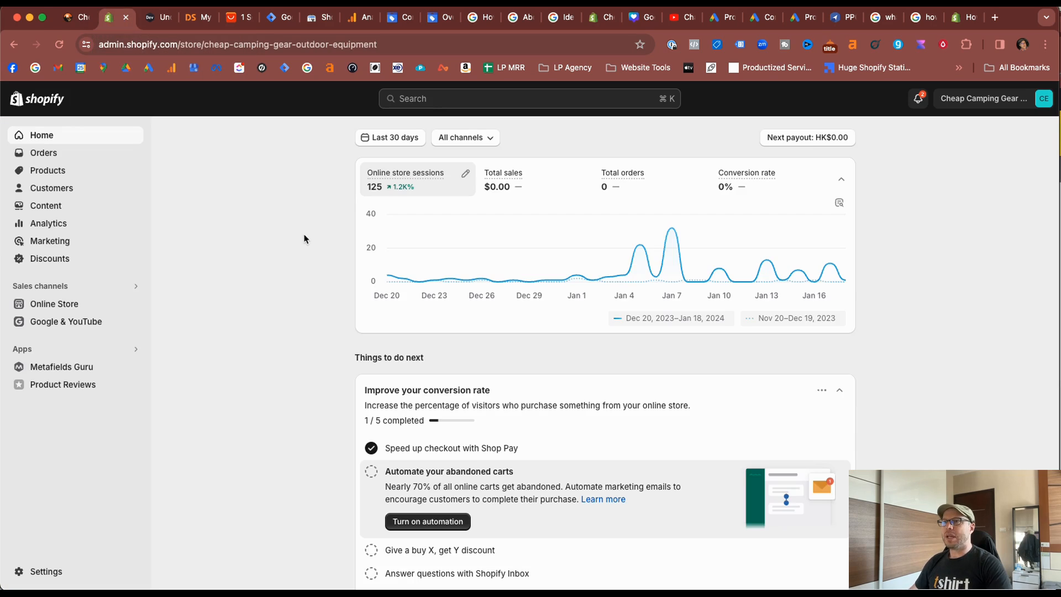
{"action": "left_click", "coordinate": [48, 170]}
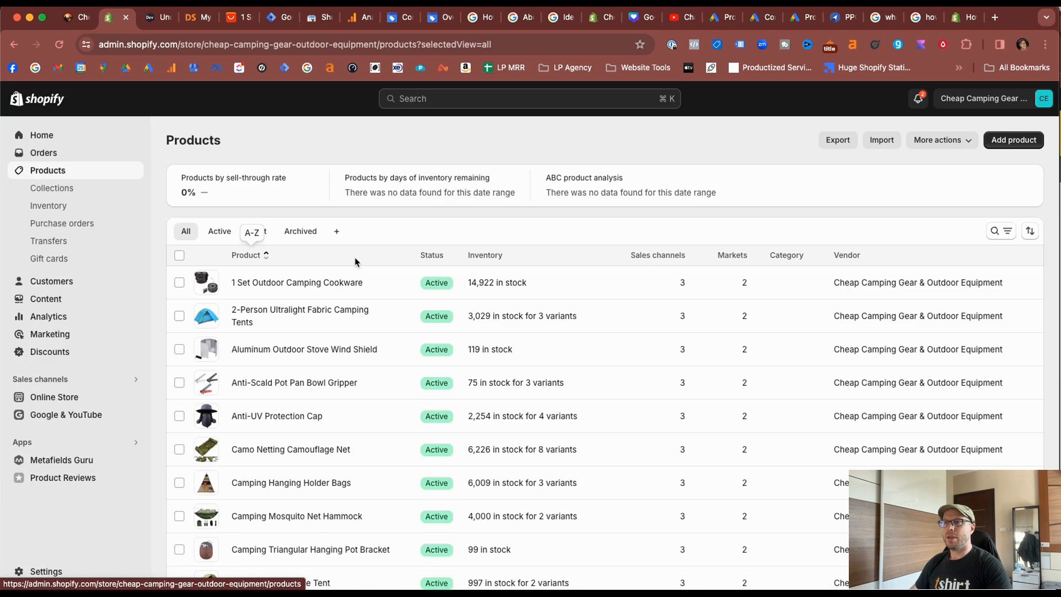
{"action": "left_click", "coordinate": [326, 283]}
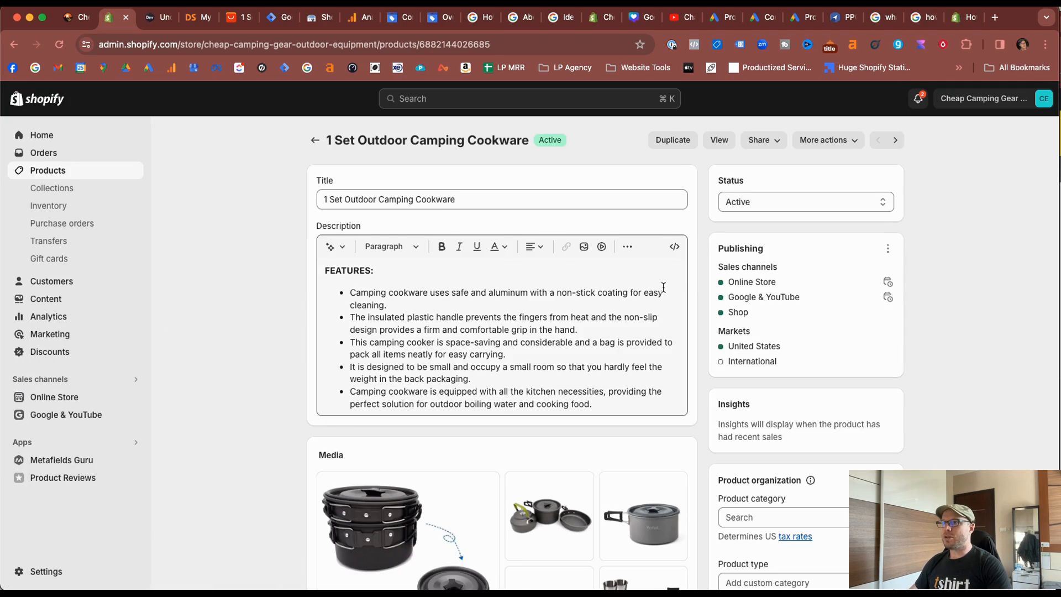
{"action": "scroll", "coordinate": [664, 290], "scroll_direction": "down", "scroll_amount": 10}
{"action": "scroll", "coordinate": [663, 291], "scroll_direction": "down", "scroll_amount": 4}
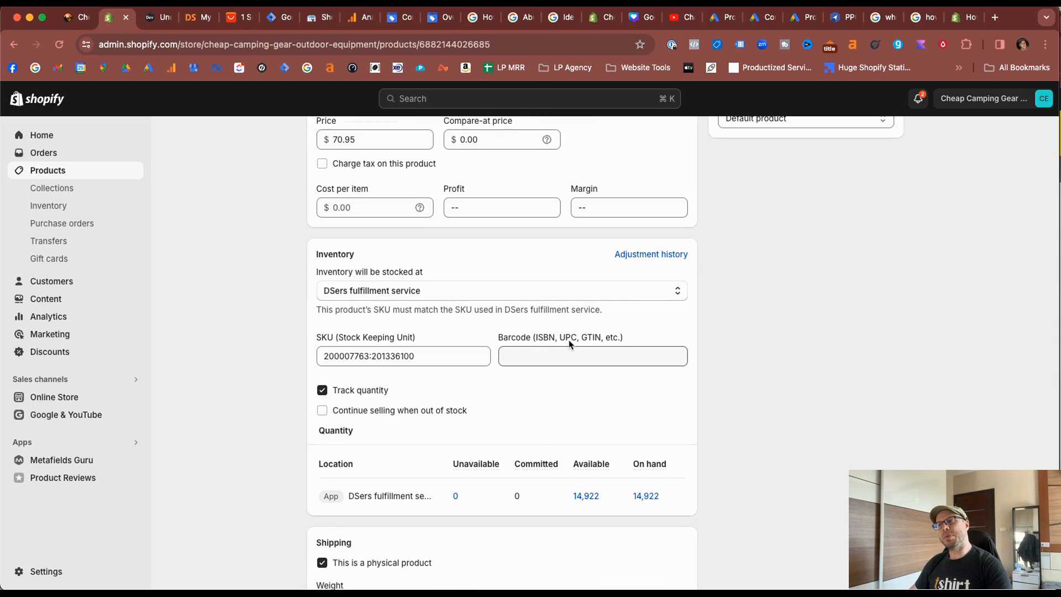
{"action": "left_click", "coordinate": [608, 357]}
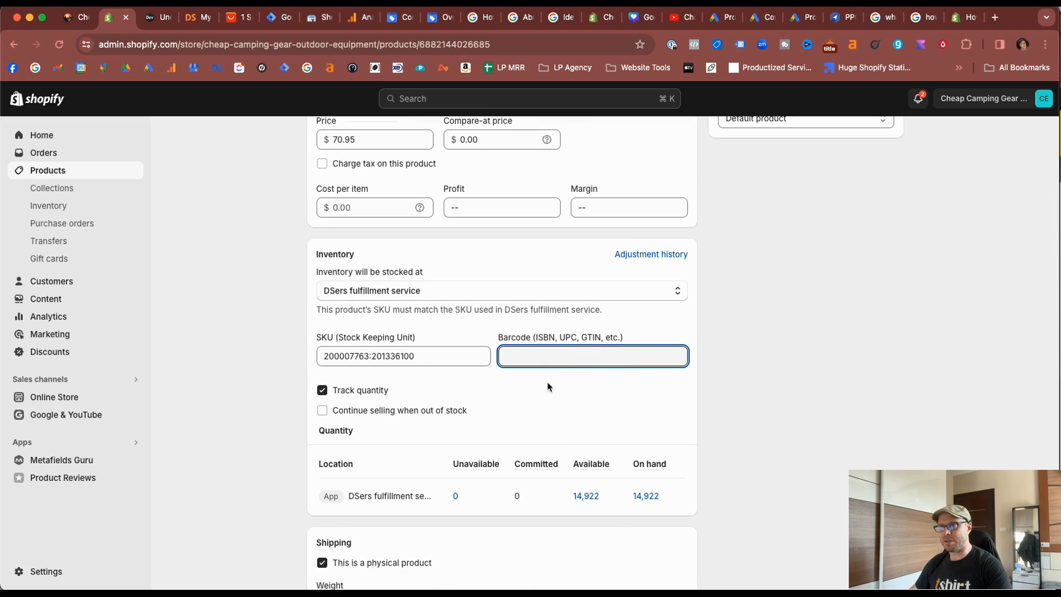
Open product management for the Google & YouTube channel and examine the barcode errors flagged on the product variants.
{"action": "left_click", "coordinate": [38, 416]}
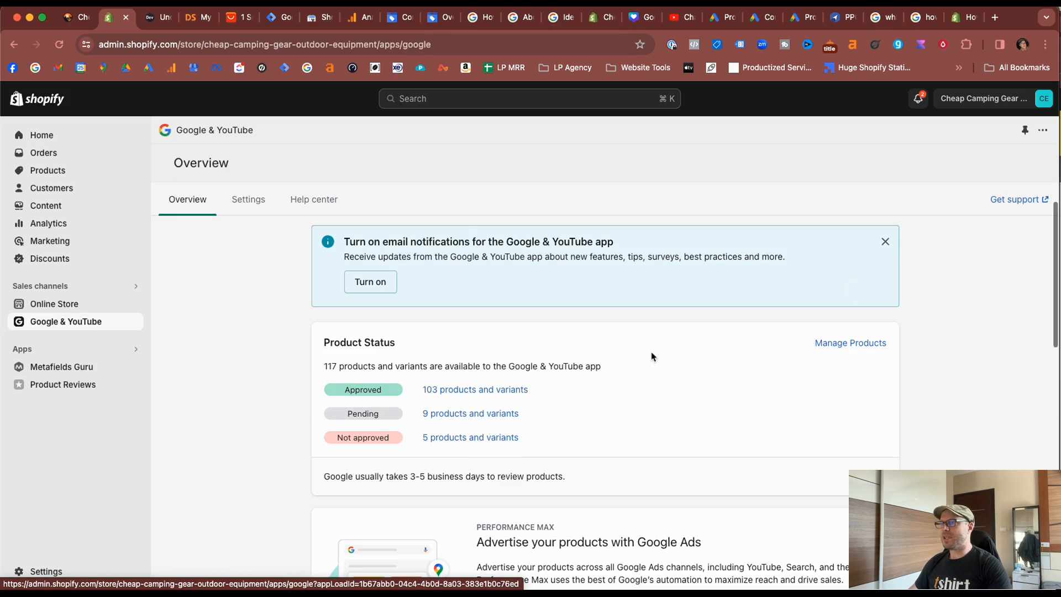
{"action": "left_click", "coordinate": [849, 344]}
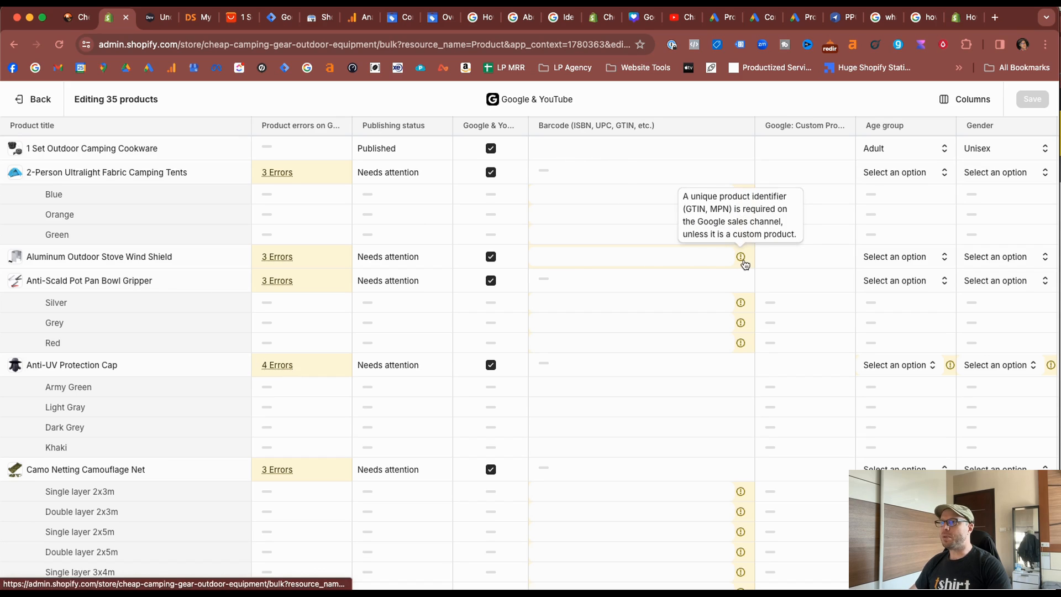
{"action": "mouse_move", "coordinate": [739, 197]}
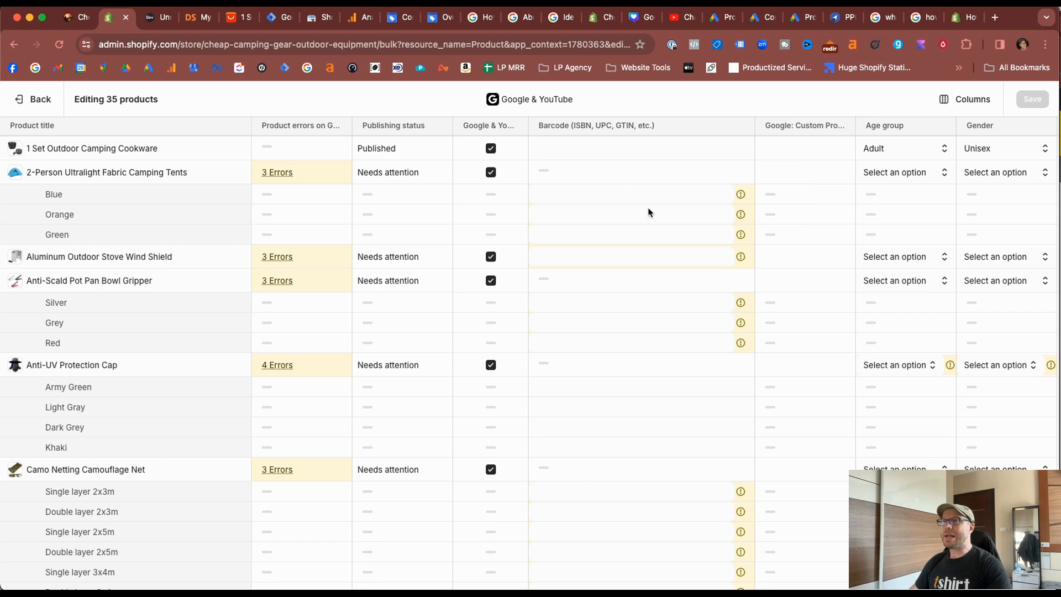
Switch to Google Merchant Center's feeds and view the input methods offered for a new supplemental feed.
{"action": "left_click", "coordinate": [437, 19]}
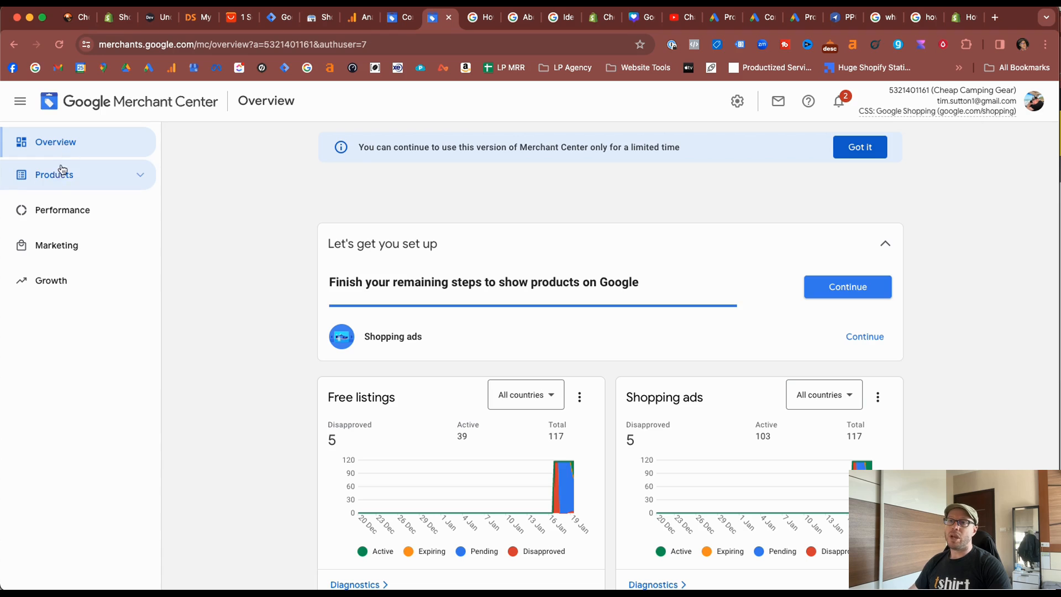
{"action": "left_click", "coordinate": [141, 174]}
{"action": "left_click", "coordinate": [84, 255]}
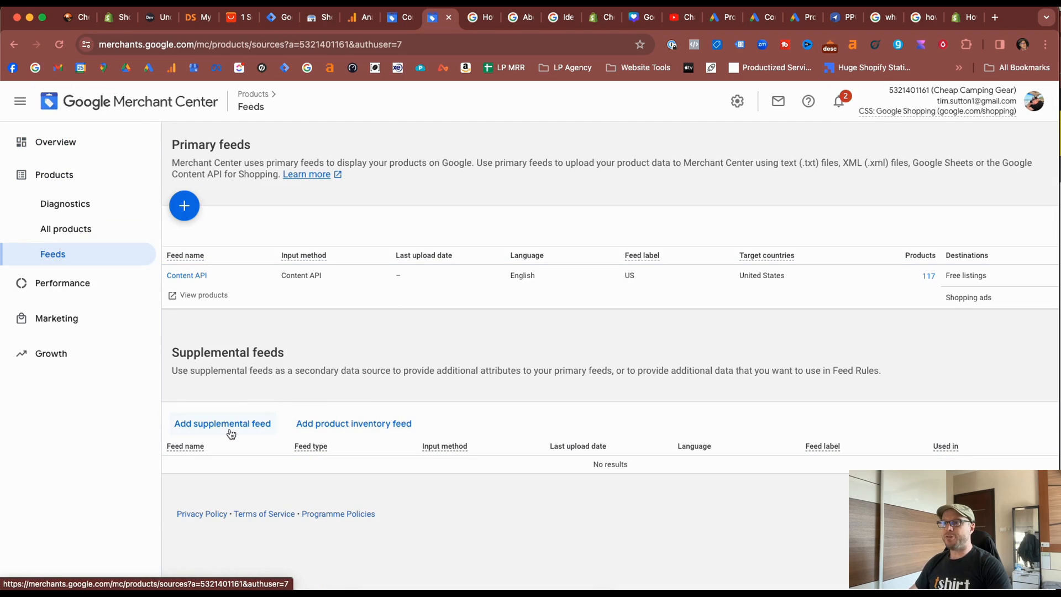
{"action": "left_click", "coordinate": [212, 426]}
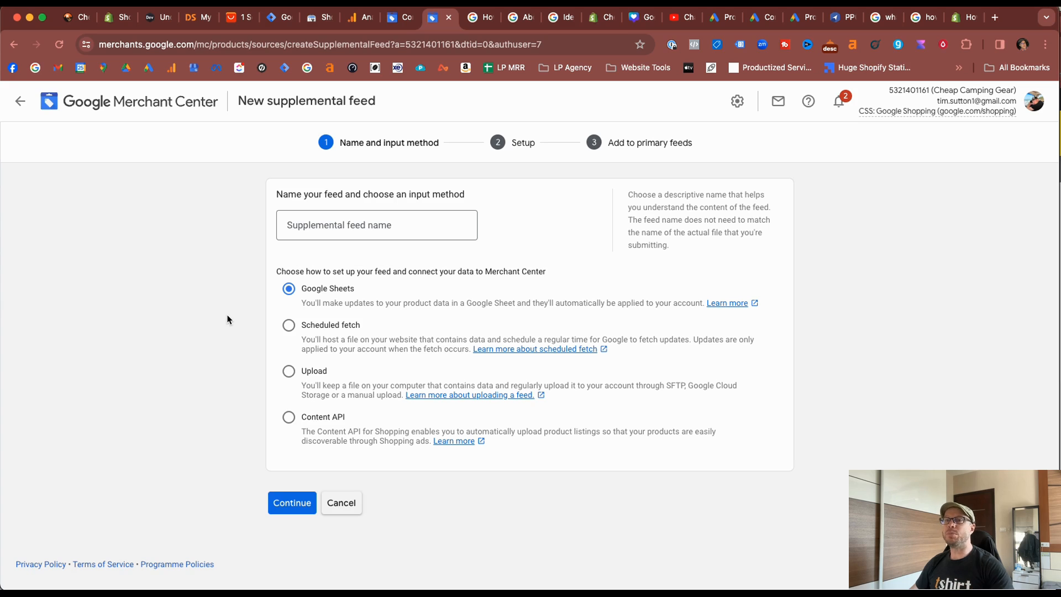
Return to the Merchant Center feeds and open the feed rules of the Content API primary feed.
{"action": "key", "text": "super+2"}
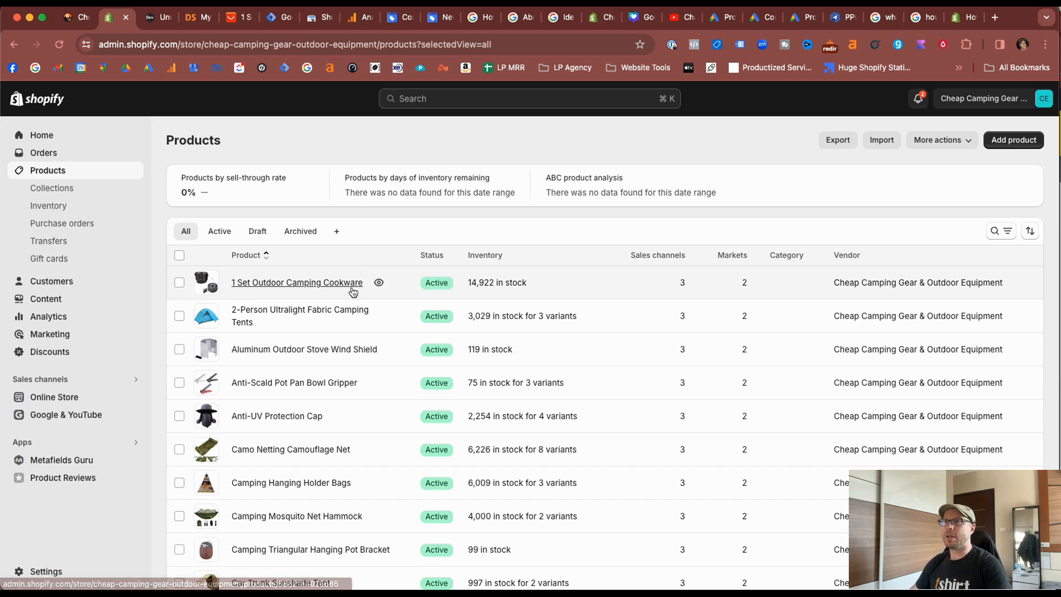
{"action": "left_click", "coordinate": [433, 17]}
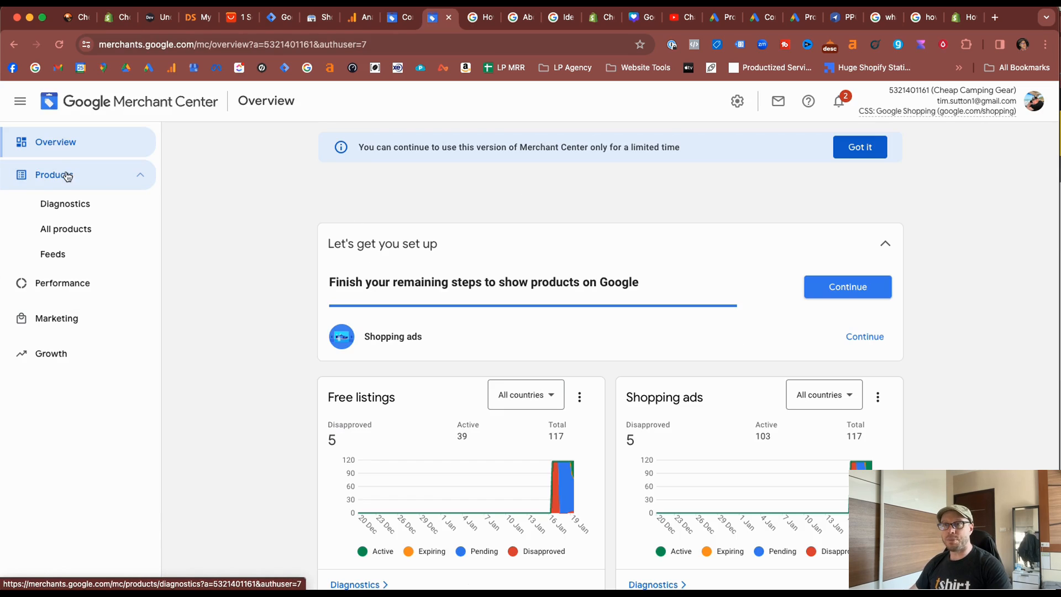
{"action": "left_click", "coordinate": [61, 259]}
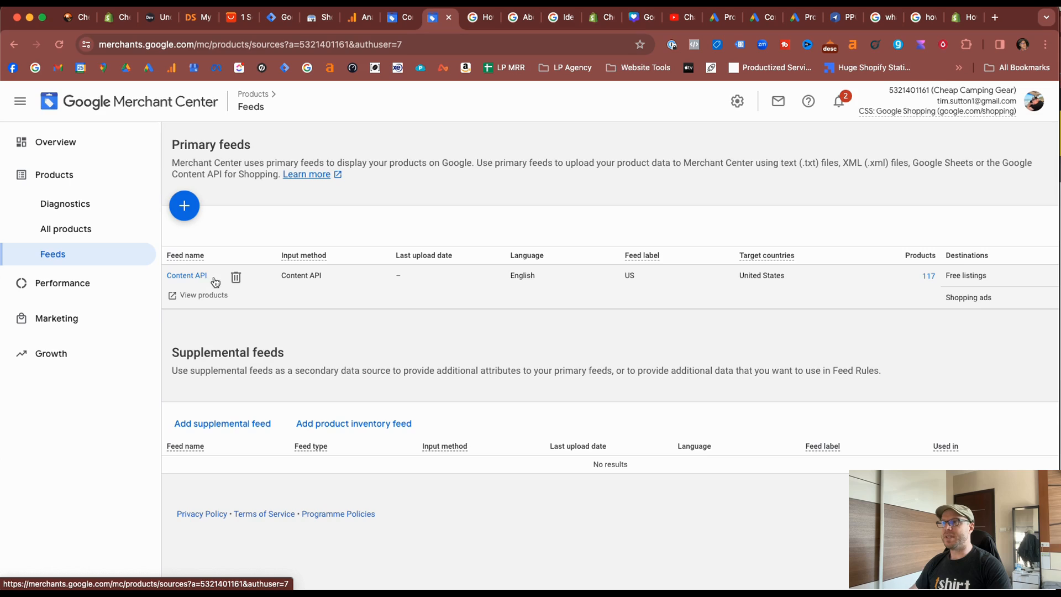
{"action": "left_click", "coordinate": [178, 276]}
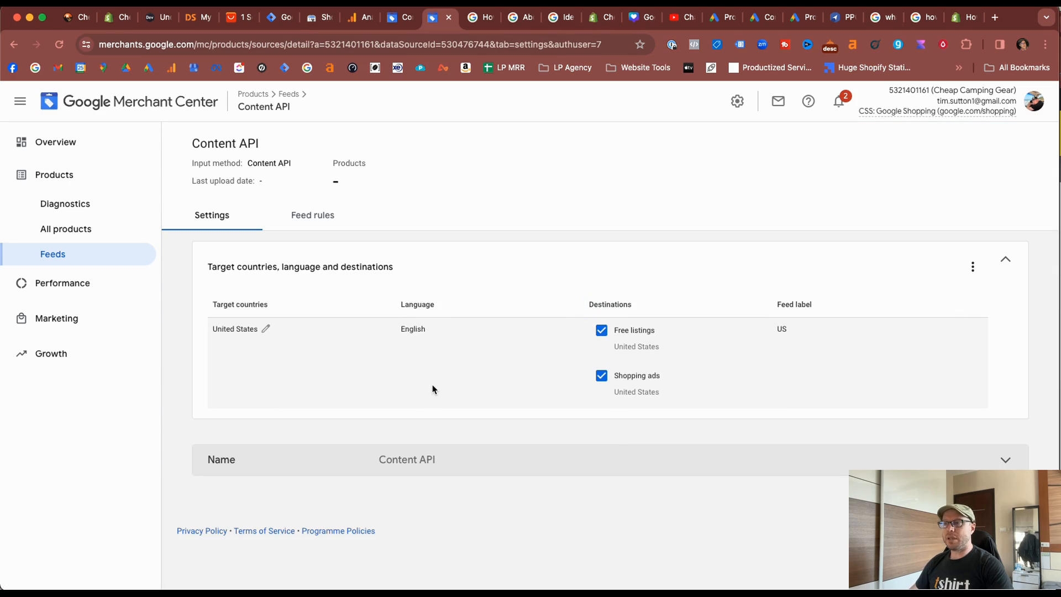
{"action": "left_click", "coordinate": [1013, 464]}
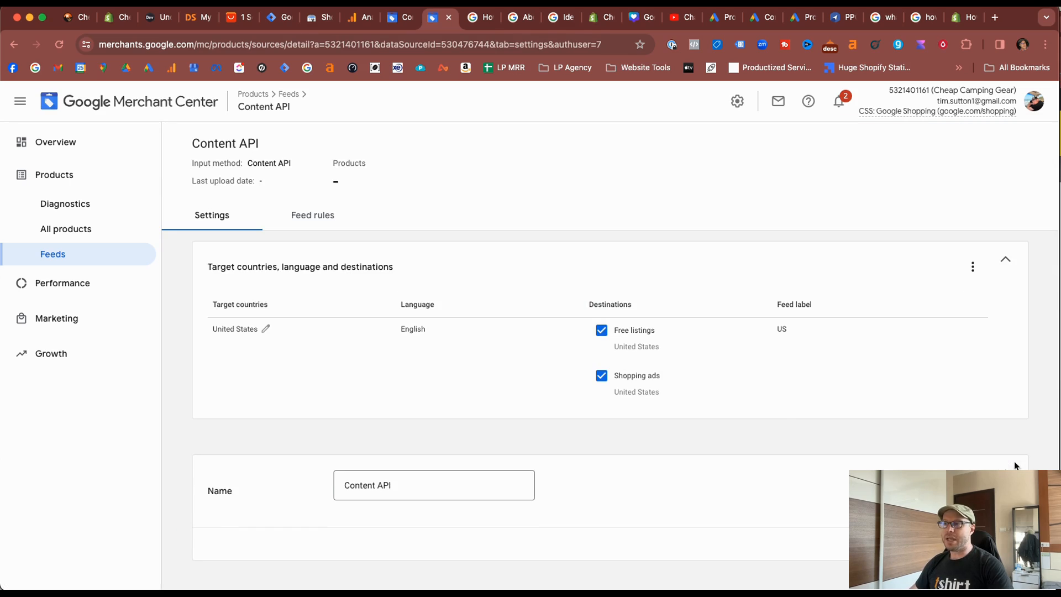
{"action": "left_click", "coordinate": [1004, 463]}
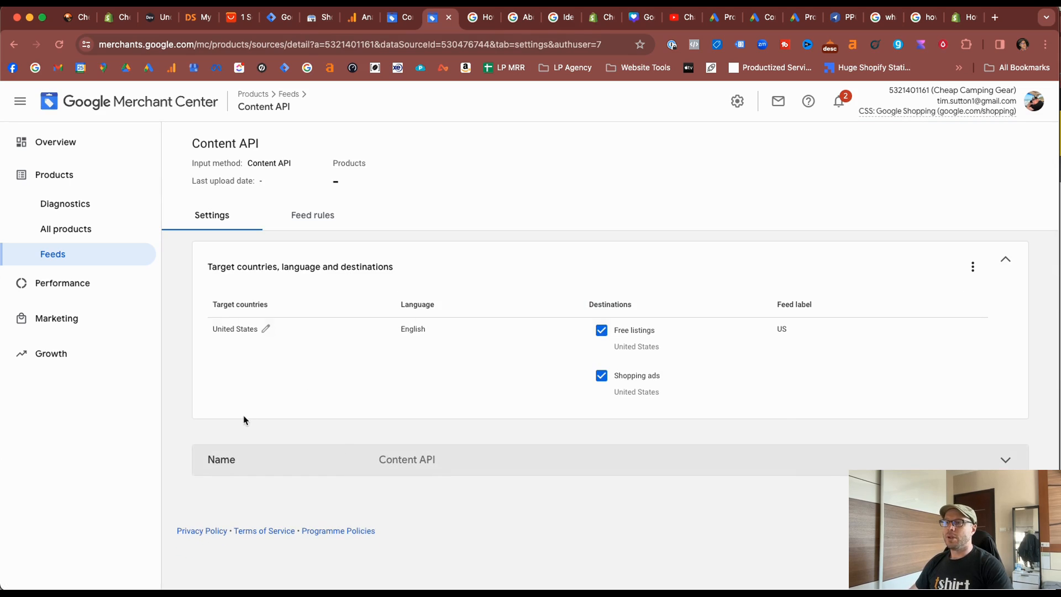
{"action": "left_click", "coordinate": [312, 222]}
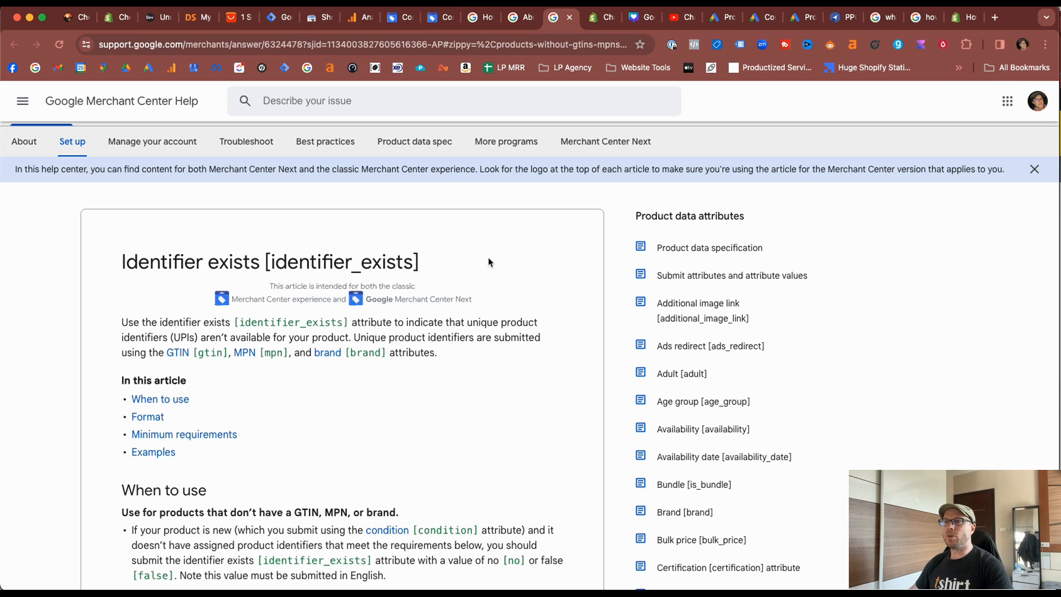
Switch to the Merchant Center help article on identifier_exists and read when the attribute should be used.
{"action": "scroll", "coordinate": [490, 263], "scroll_direction": "up", "scroll_amount": 1}
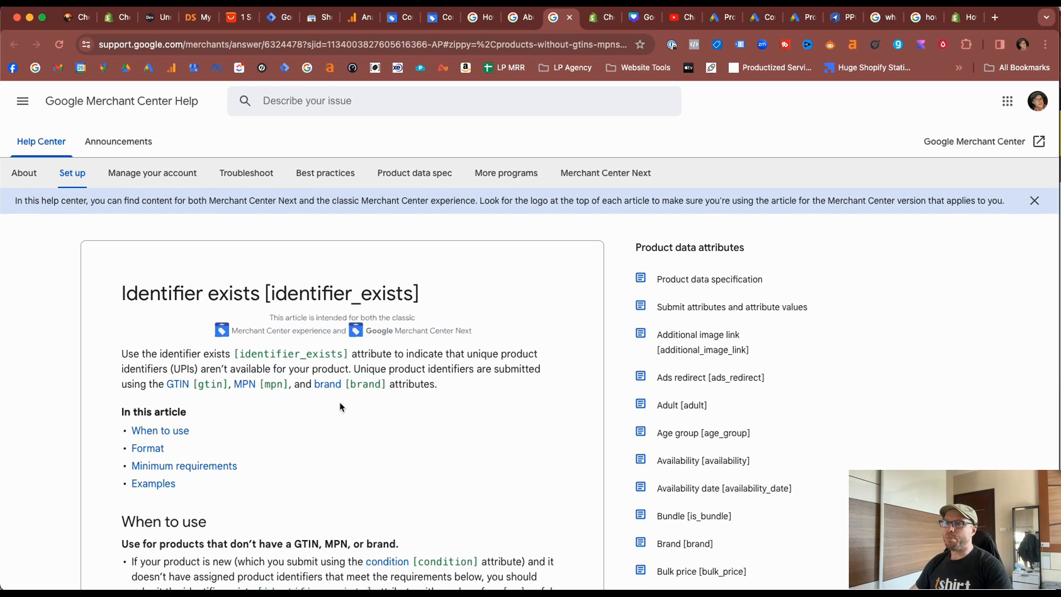
{"action": "left_click_drag", "start_coordinate": [160, 353], "coordinate": [385, 352]}
{"action": "left_click", "coordinate": [388, 351]}
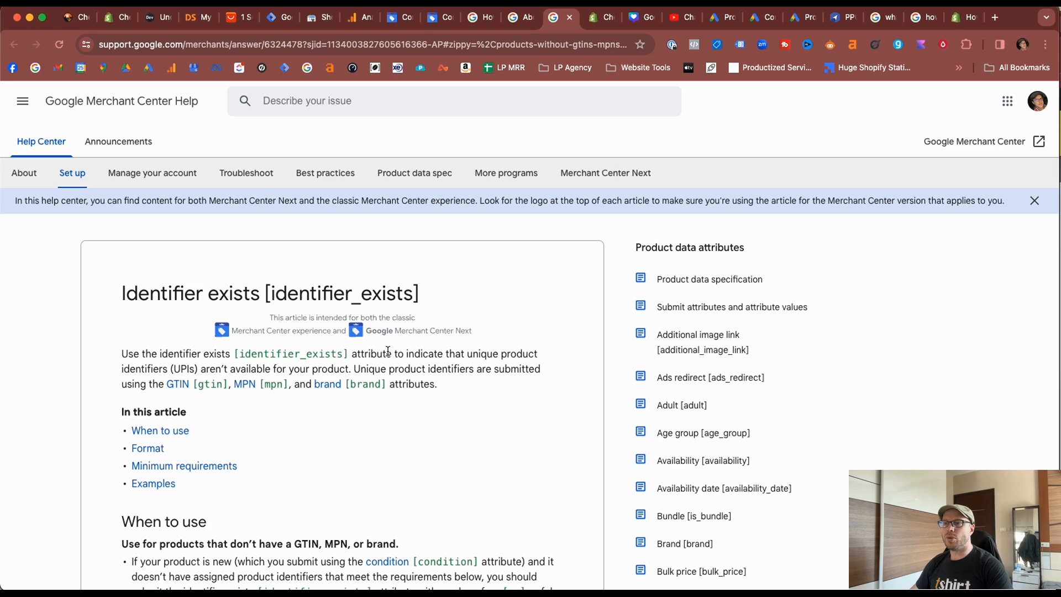
{"action": "scroll", "coordinate": [388, 352], "scroll_direction": "down", "scroll_amount": 1}
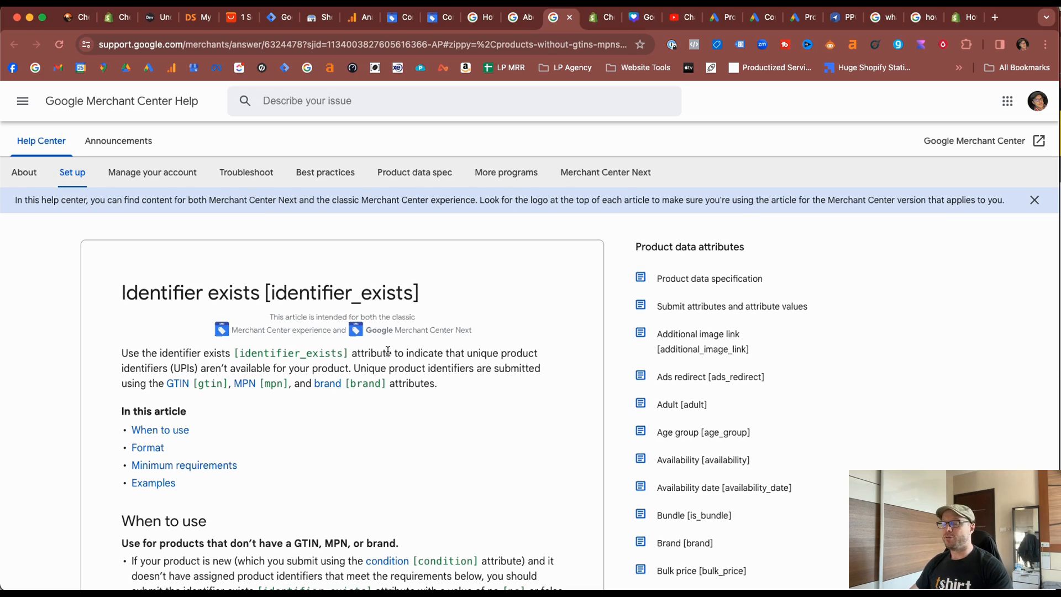
{"action": "scroll", "coordinate": [388, 351], "scroll_direction": "down", "scroll_amount": 5}
{"action": "scroll", "coordinate": [388, 351], "scroll_direction": "up", "scroll_amount": 5}
{"action": "scroll", "coordinate": [390, 354], "scroll_direction": "down", "scroll_amount": 6}
{"action": "scroll", "coordinate": [389, 355], "scroll_direction": "down", "scroll_amount": 8}
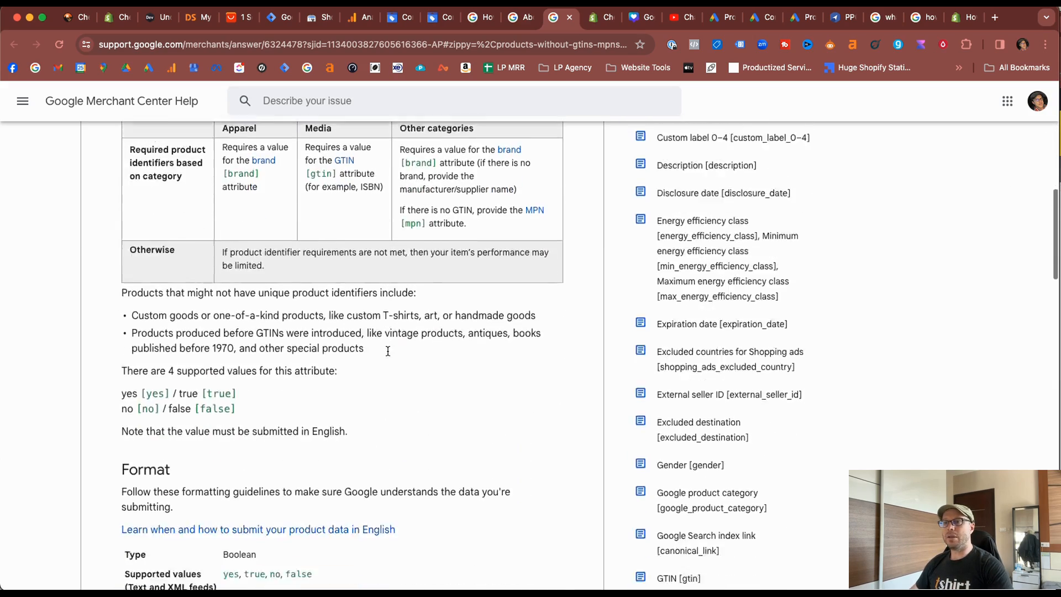
Examine the supported identifier_exists values by feed format and how the custom dress example handles GTIN and MPN.
{"action": "scroll", "coordinate": [388, 354], "scroll_direction": "down", "scroll_amount": 1}
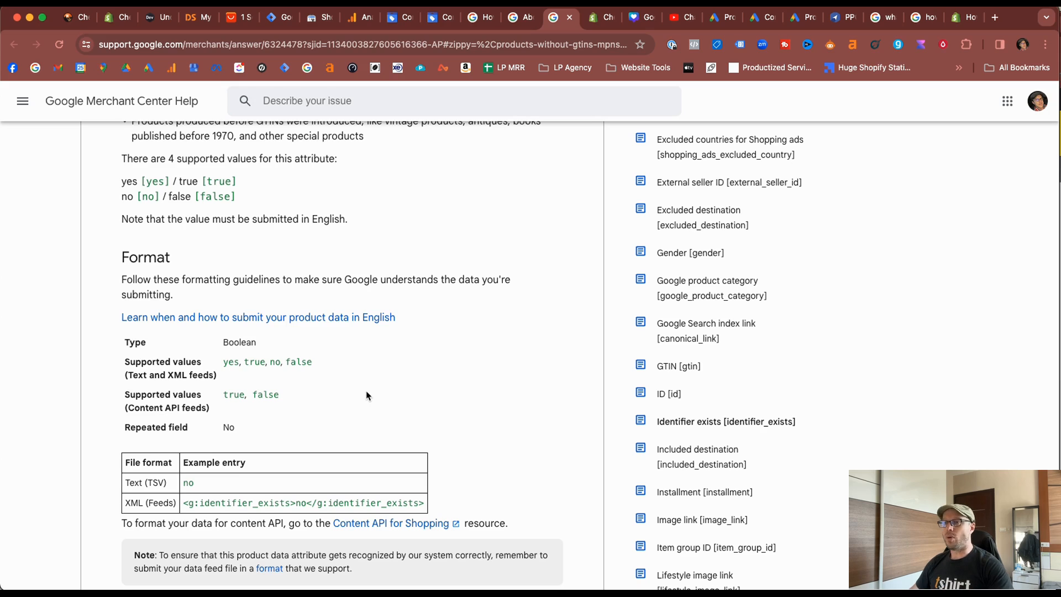
{"action": "scroll", "coordinate": [226, 381], "scroll_direction": "down", "scroll_amount": 1}
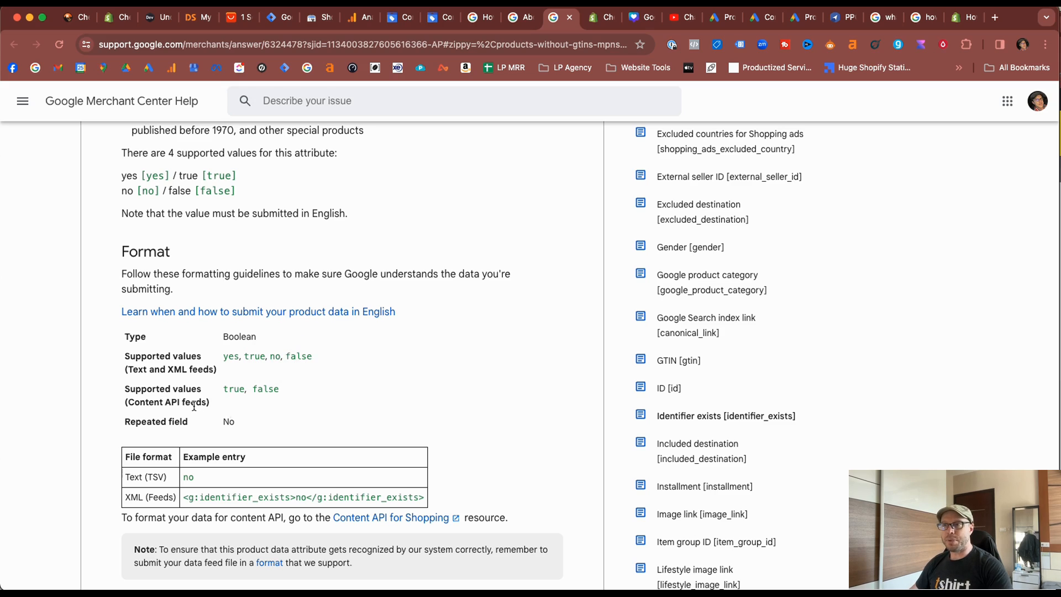
{"action": "scroll", "coordinate": [365, 398], "scroll_direction": "down", "scroll_amount": 1}
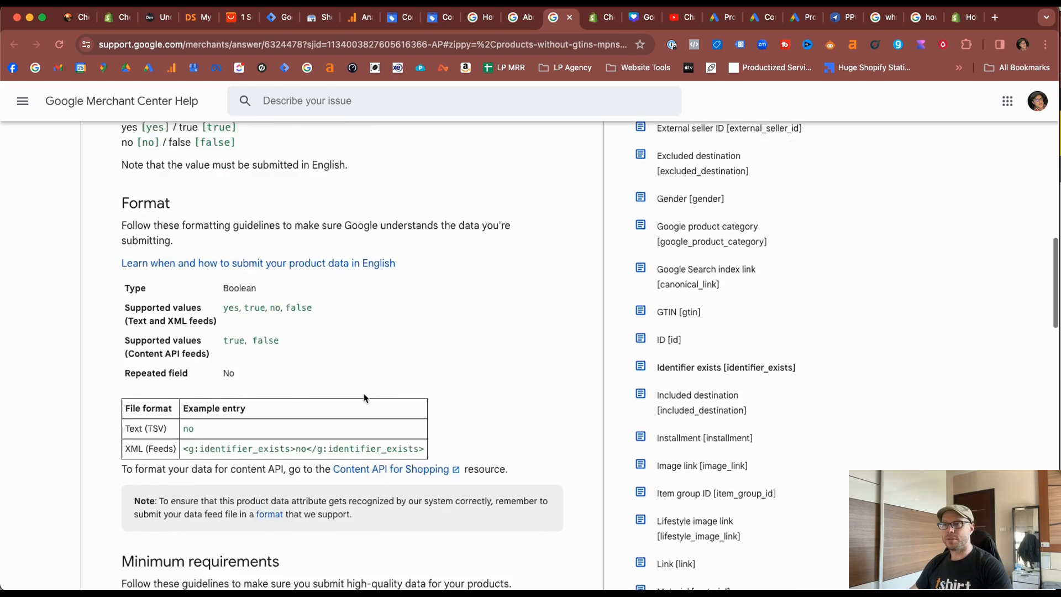
{"action": "scroll", "coordinate": [367, 382], "scroll_direction": "up", "scroll_amount": 15}
{"action": "left_click_drag", "start_coordinate": [262, 382], "coordinate": [371, 381]}
{"action": "left_click", "coordinate": [376, 385]}
{"action": "scroll", "coordinate": [319, 375], "scroll_direction": "down", "scroll_amount": 20}
{"action": "scroll", "coordinate": [318, 376], "scroll_direction": "down", "scroll_amount": 10}
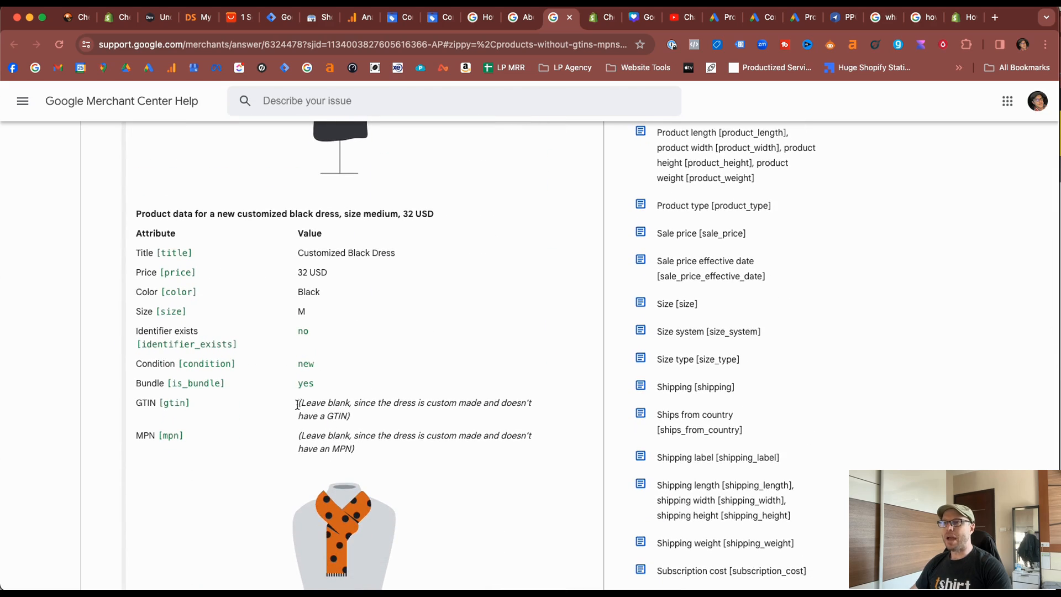
{"action": "left_click_drag", "start_coordinate": [296, 408], "coordinate": [386, 442]}
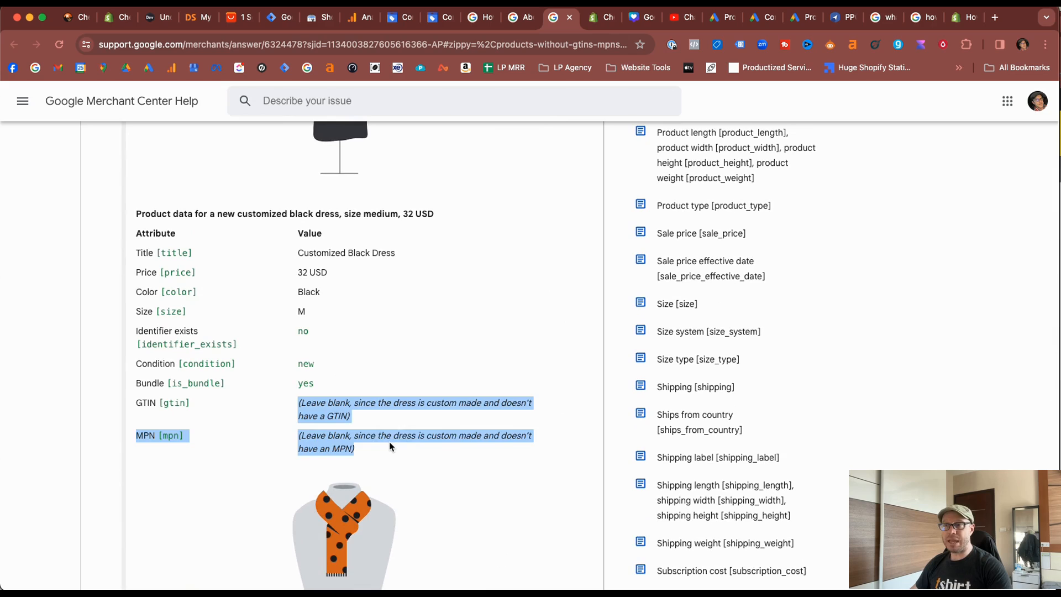
{"action": "left_click", "coordinate": [390, 446]}
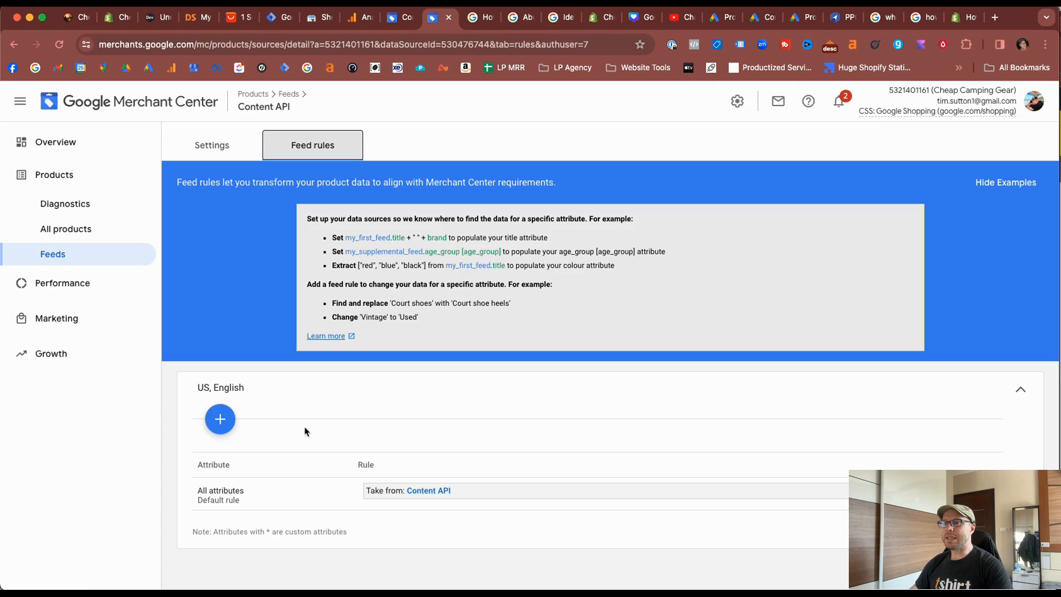
Return to the Content API feed rules and create a US, English rule for the processed attribute identifier exists.
{"action": "scroll", "coordinate": [216, 388], "scroll_direction": "down", "scroll_amount": 1}
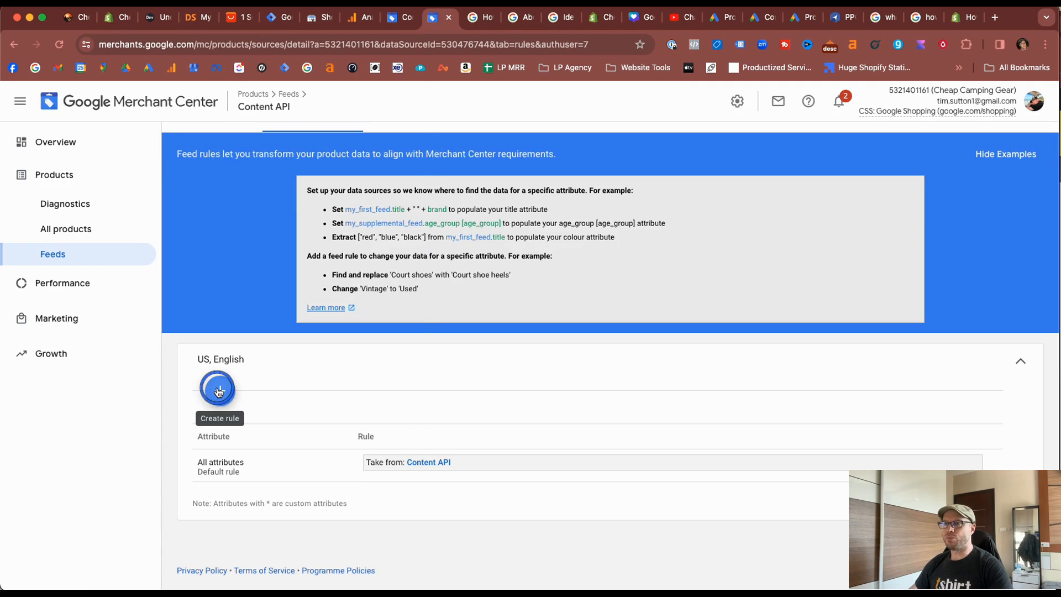
{"action": "left_click", "coordinate": [220, 391]}
{"action": "left_click", "coordinate": [380, 429]}
{"action": "left_click", "coordinate": [376, 434]}
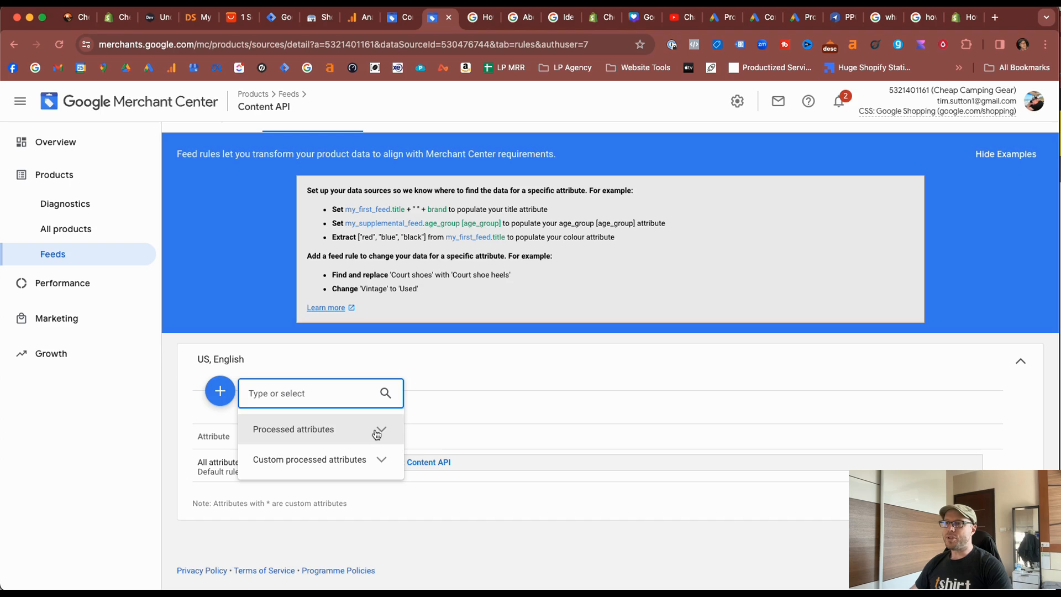
{"action": "left_click", "coordinate": [376, 434]}
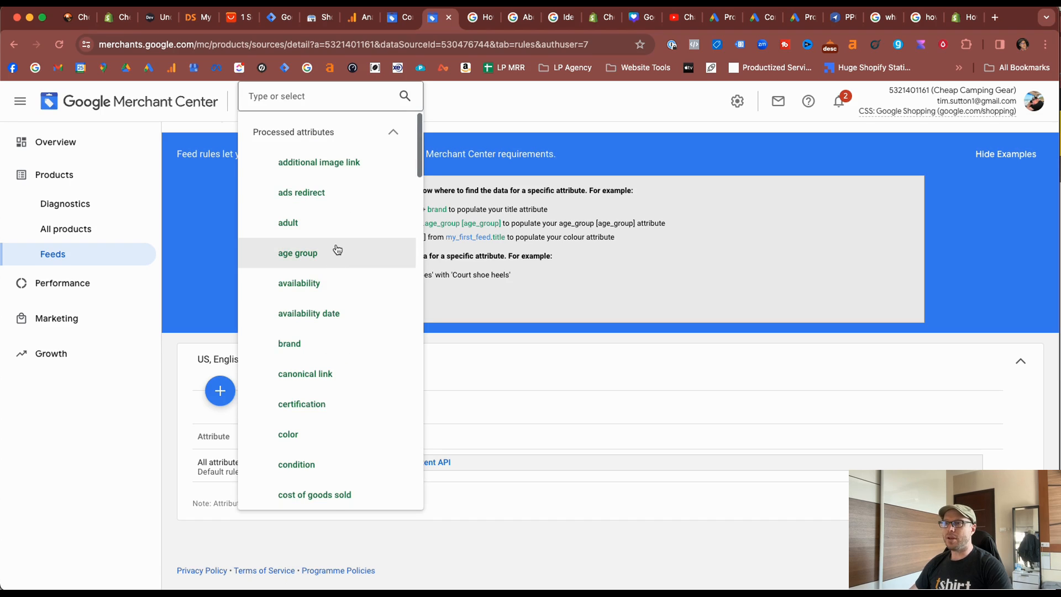
{"action": "scroll", "coordinate": [336, 249], "scroll_direction": "down", "scroll_amount": 3}
{"action": "scroll", "coordinate": [337, 249], "scroll_direction": "down", "scroll_amount": 9}
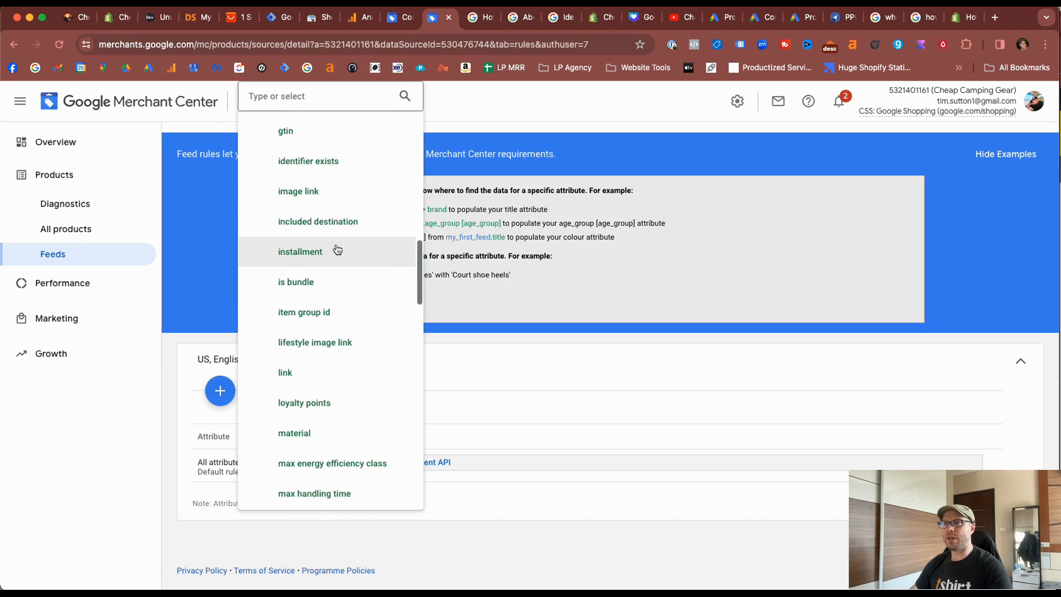
{"action": "left_click", "coordinate": [309, 217]}
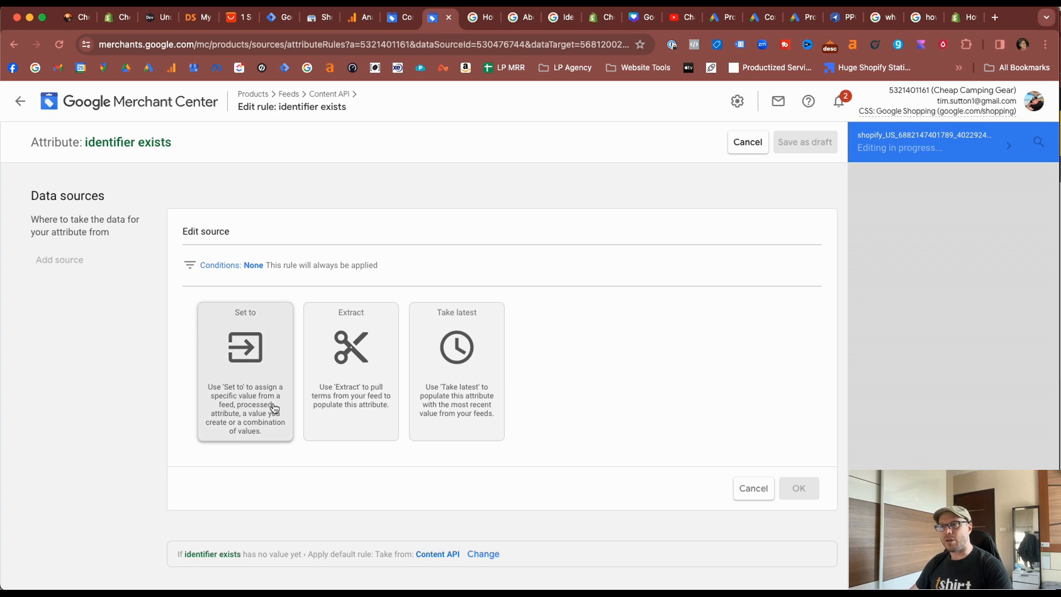
Set the identifier exists attribute's data source to the fixed value No and save the rule as a draft.
{"action": "left_click", "coordinate": [267, 313]}
{"action": "left_click", "coordinate": [287, 365]}
{"action": "left_click", "coordinate": [294, 371]}
{"action": "left_click", "coordinate": [292, 370]}
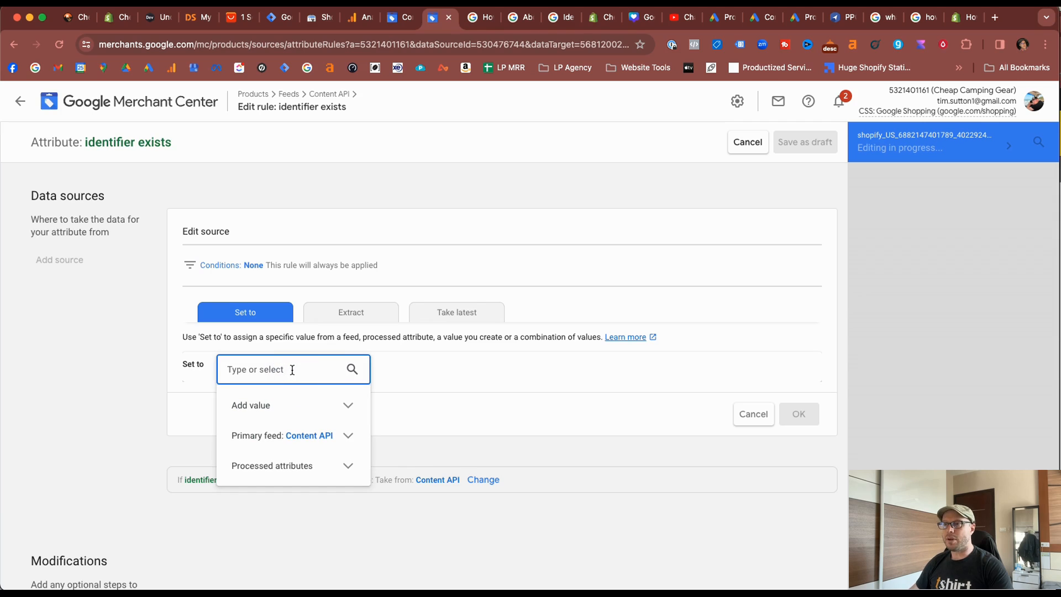
{"action": "left_click", "coordinate": [344, 405]}
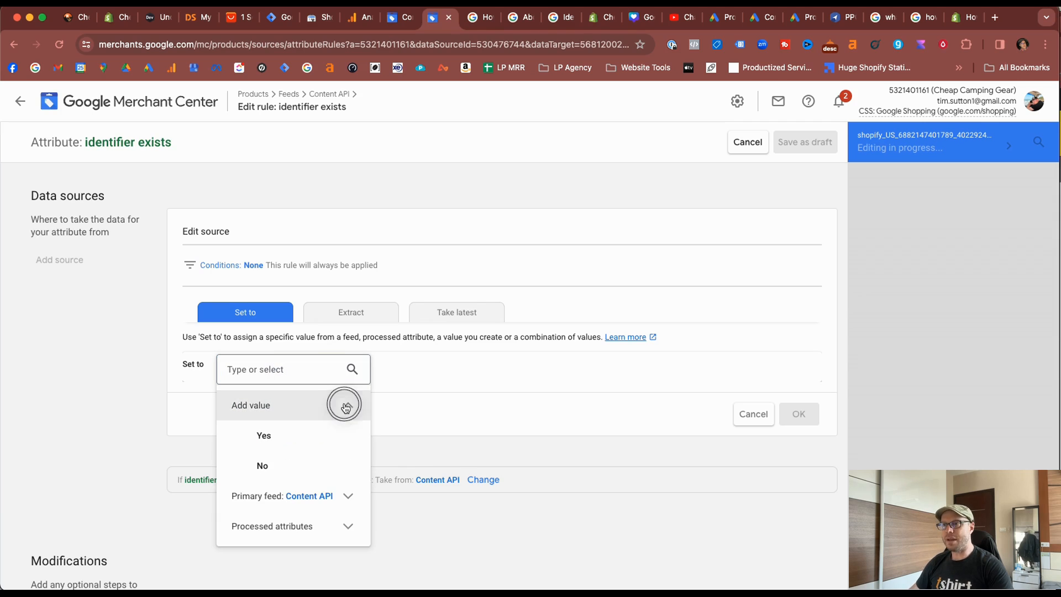
{"action": "left_click", "coordinate": [298, 468]}
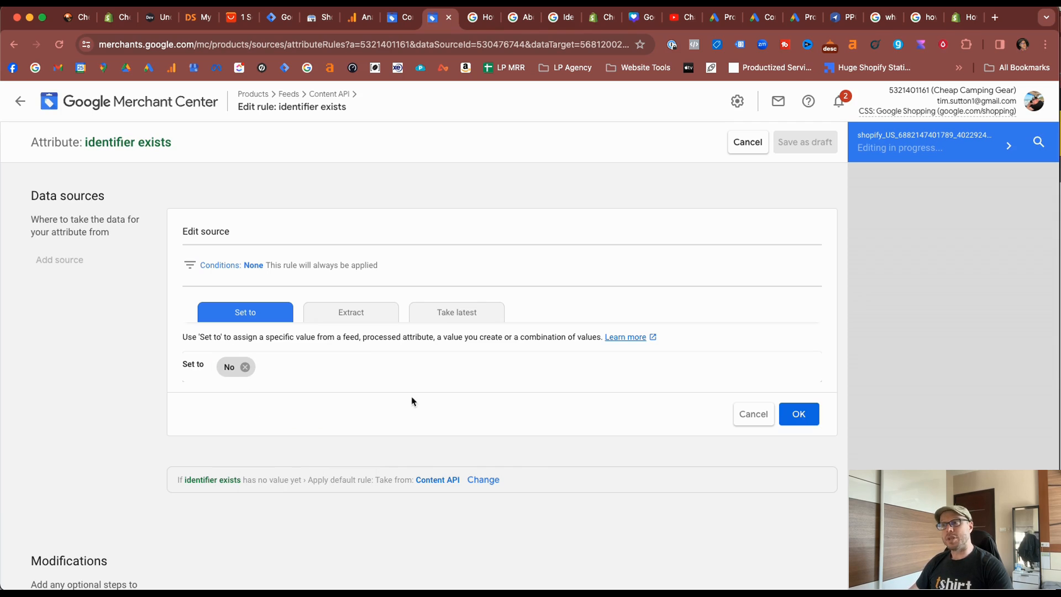
{"action": "left_click", "coordinate": [799, 414]}
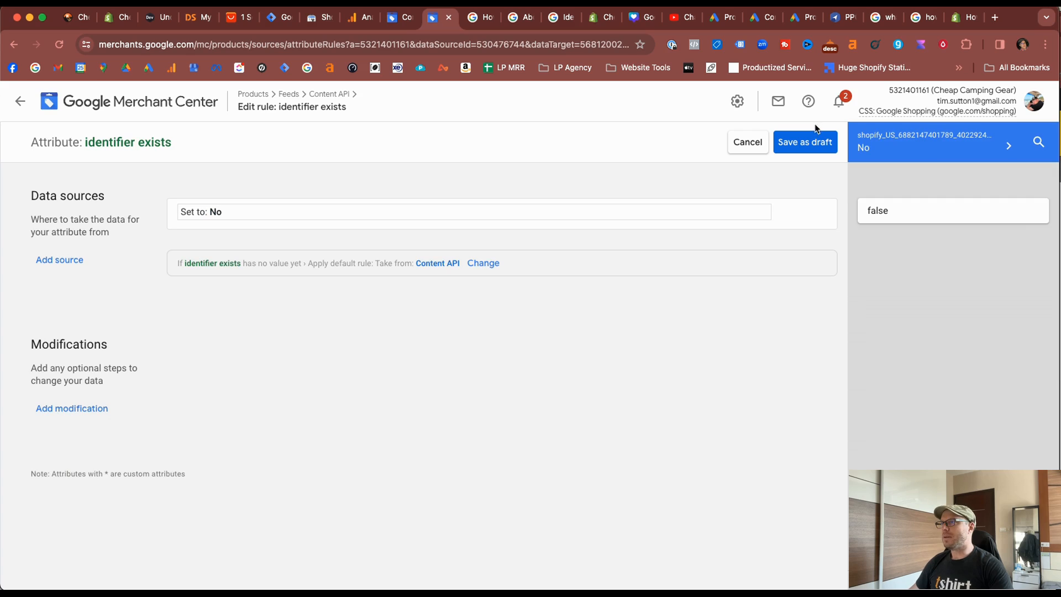
{"action": "left_click", "coordinate": [807, 142]}
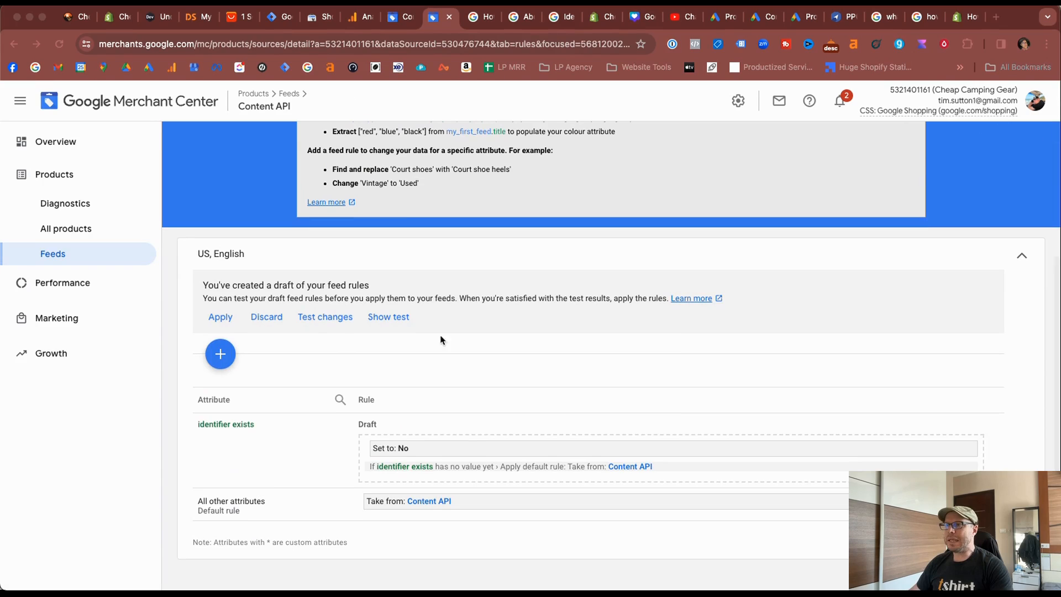
Show the test results for the draft feed rules and expand the items whose identifier exists attribute will change.
{"action": "left_click", "coordinate": [388, 320]}
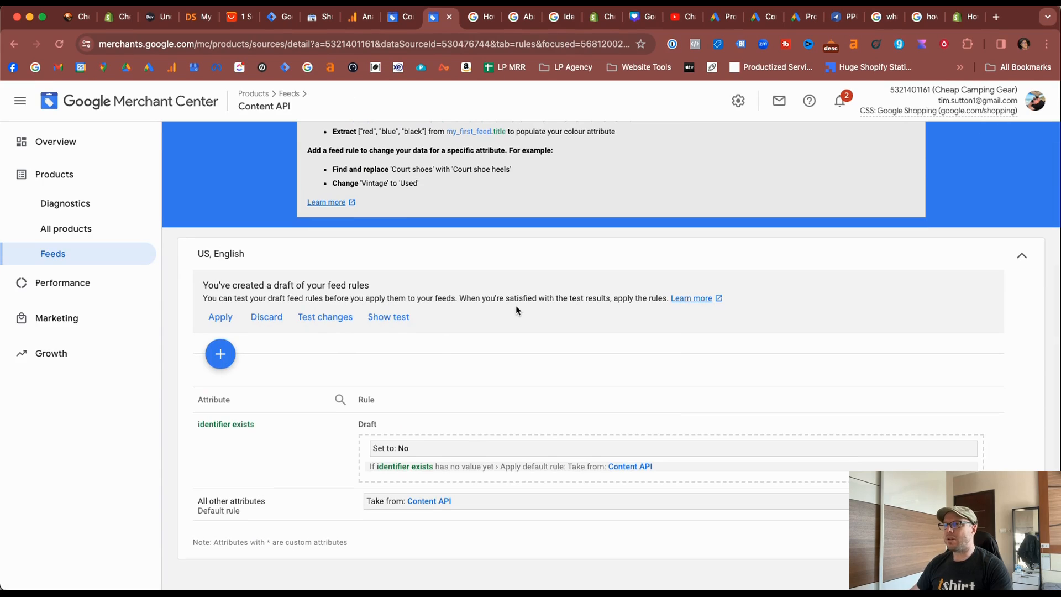
{"action": "left_click", "coordinate": [383, 320]}
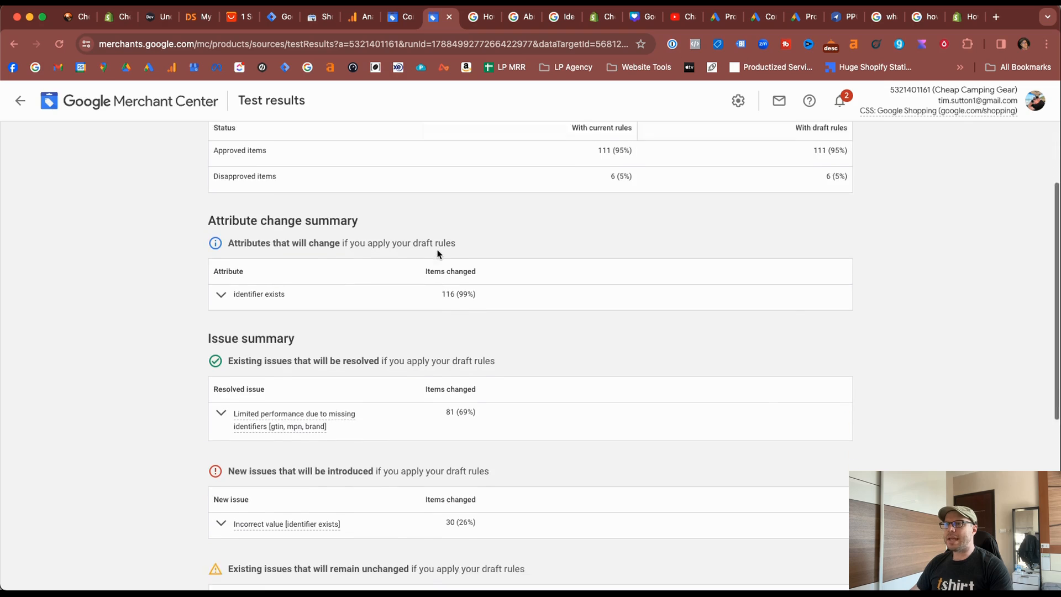
{"action": "scroll", "coordinate": [438, 254], "scroll_direction": "down", "scroll_amount": 1}
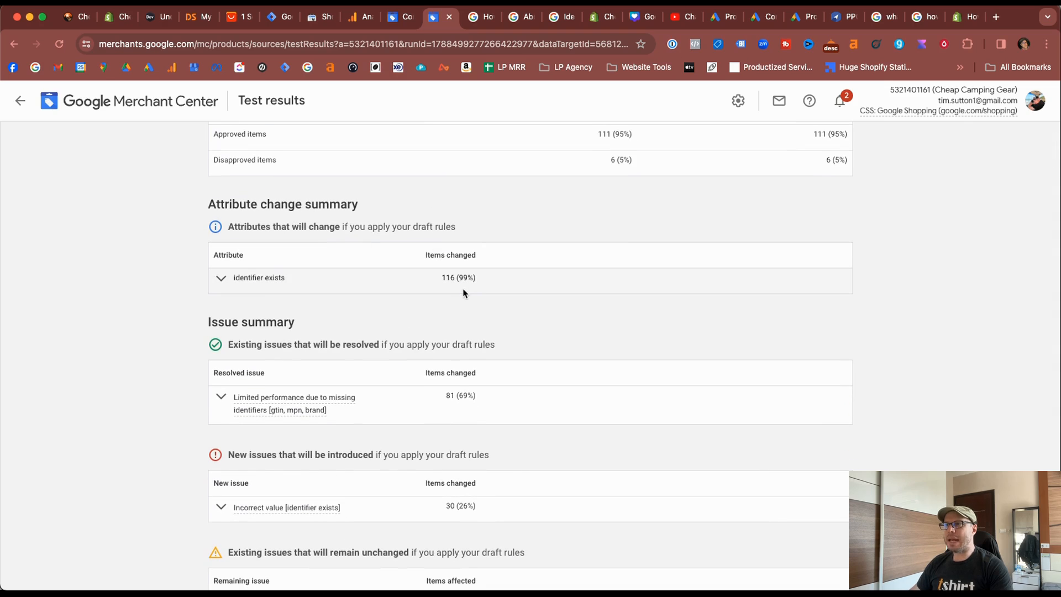
{"action": "left_click", "coordinate": [221, 281]}
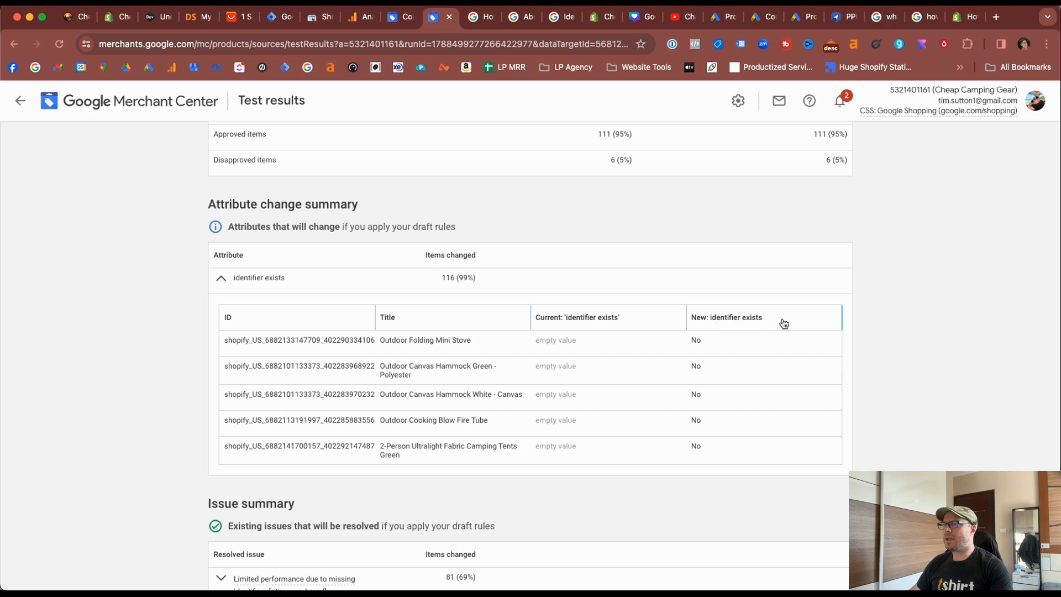
Examine the issue summary for resolved and newly introduced issues, including the fix advice for the incorrect identifier exists value.
{"action": "scroll", "coordinate": [698, 525], "scroll_direction": "down", "scroll_amount": 8}
{"action": "left_click", "coordinate": [226, 226]}
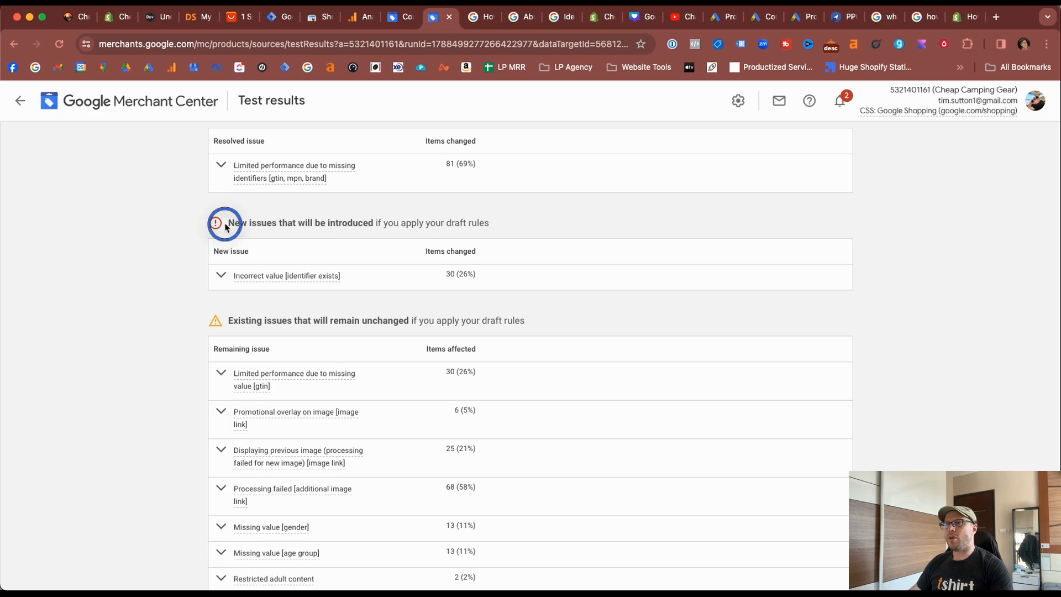
{"action": "left_click_drag", "start_coordinate": [226, 227], "coordinate": [407, 223]}
{"action": "left_click", "coordinate": [550, 216]}
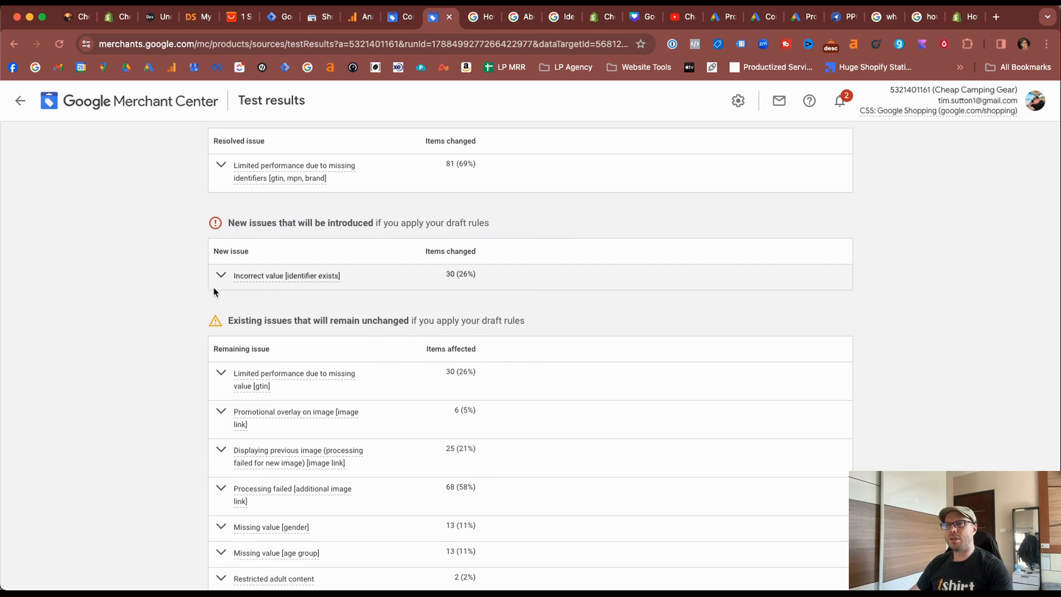
{"action": "mouse_move", "coordinate": [277, 283]}
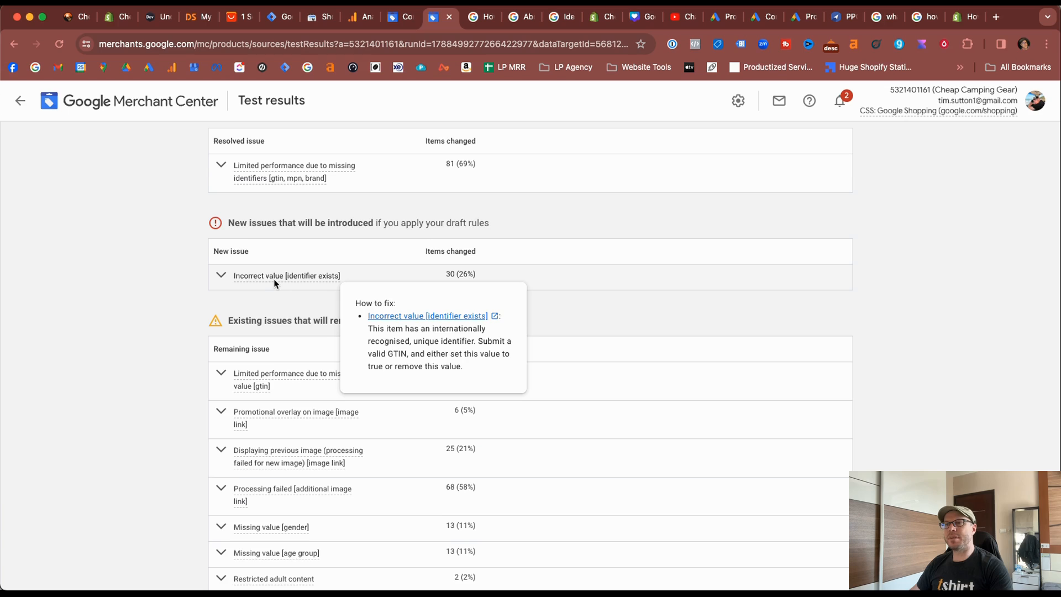
{"action": "scroll", "coordinate": [275, 283], "scroll_direction": "up", "scroll_amount": 2}
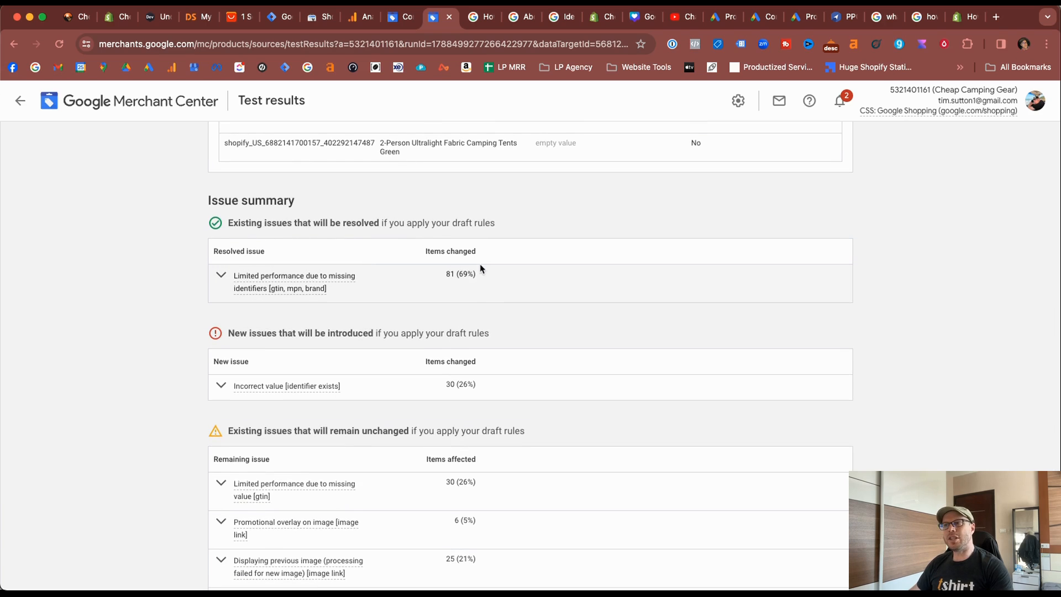
{"action": "scroll", "coordinate": [405, 374], "scroll_direction": "down", "scroll_amount": 1}
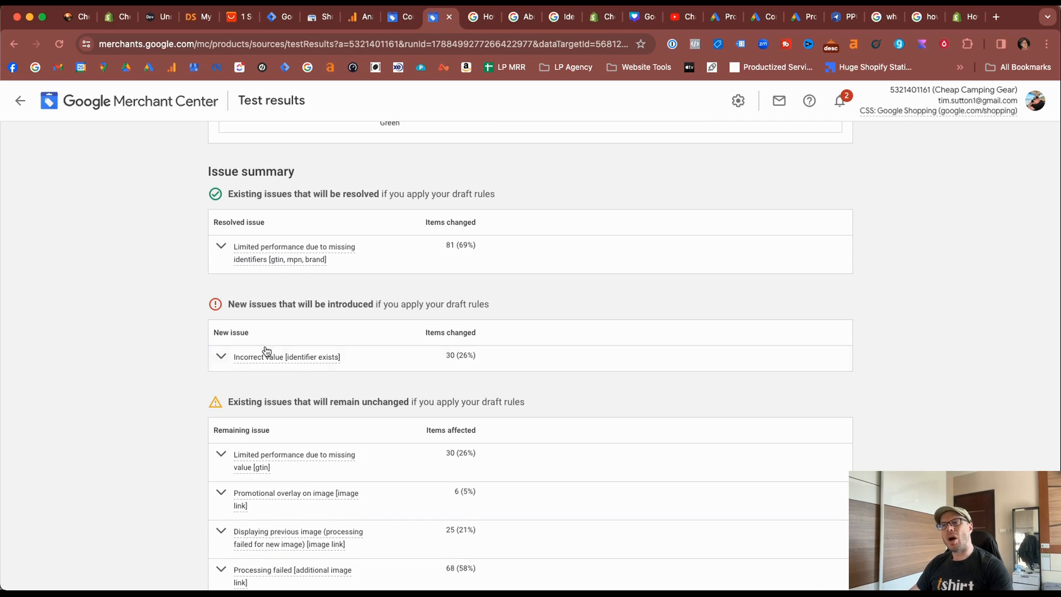
{"action": "mouse_move", "coordinate": [263, 362]}
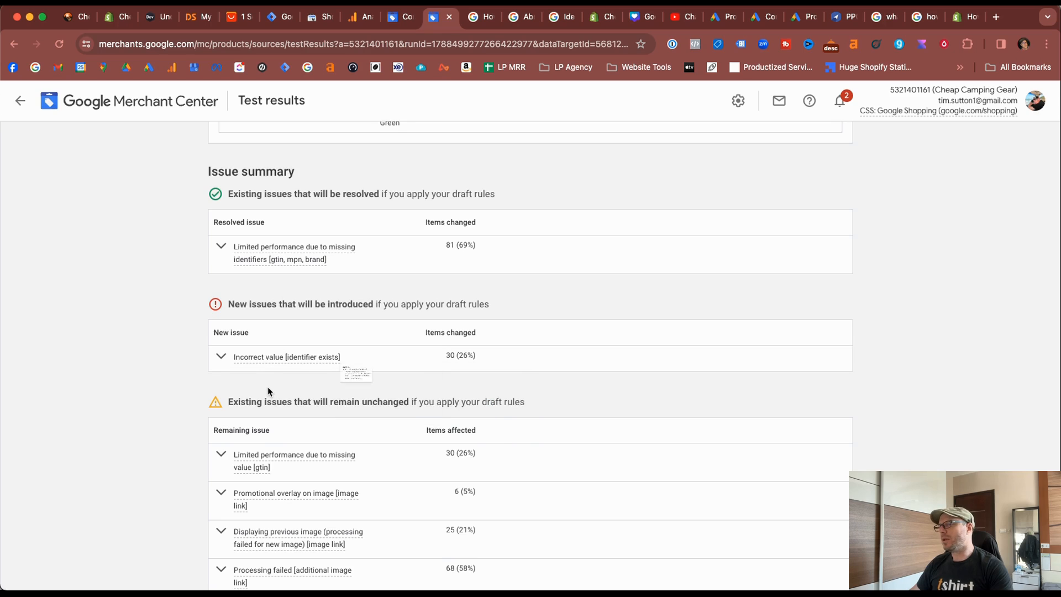
{"action": "scroll", "coordinate": [268, 391], "scroll_direction": "down", "scroll_amount": 2}
{"action": "scroll", "coordinate": [296, 372], "scroll_direction": "up", "scroll_amount": 4}
{"action": "scroll", "coordinate": [310, 346], "scroll_direction": "up", "scroll_amount": 1}
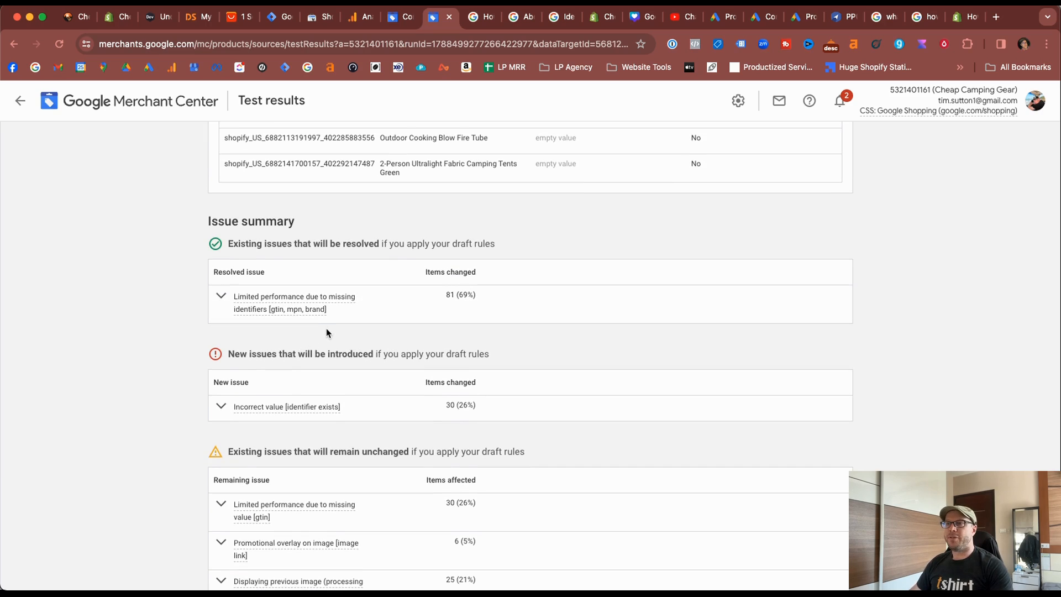
Return from the test results to the Content API feed rules and apply the draft rules.
{"action": "scroll", "coordinate": [326, 333], "scroll_direction": "up", "scroll_amount": 10}
{"action": "left_click", "coordinate": [21, 100]}
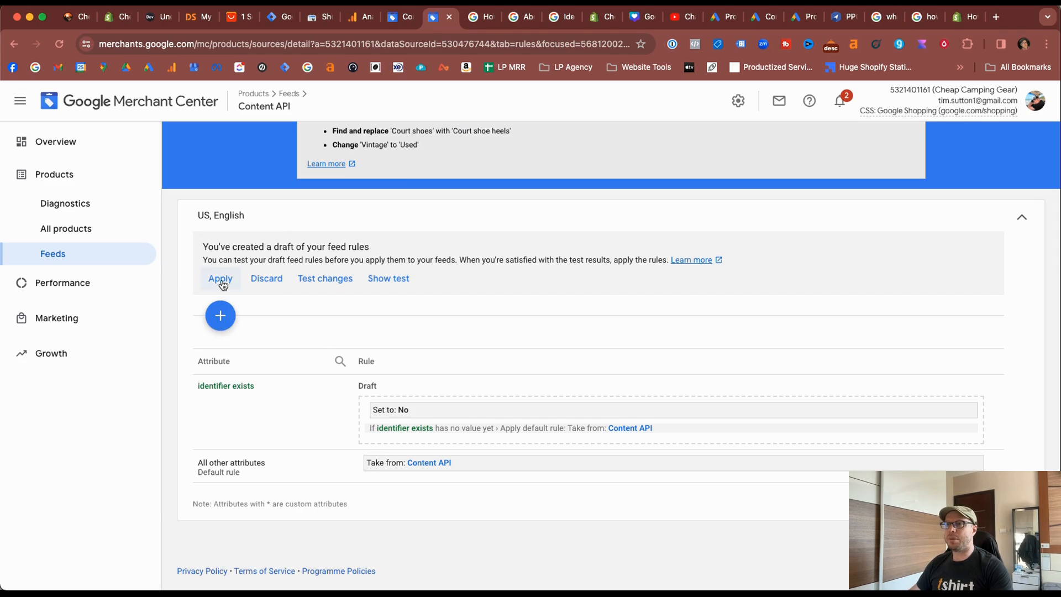
{"action": "left_click", "coordinate": [220, 279]}
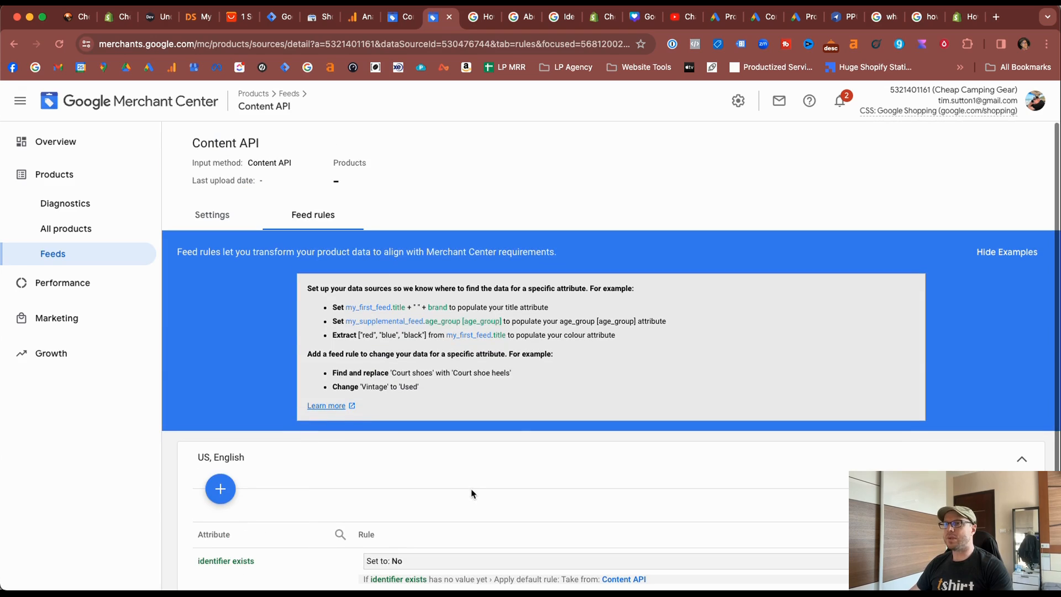
View the example items for the missing identifiers [gtin, mpn, brand] issue in product diagnostics and preview the Outdoor Folding Mini Stove.
{"action": "left_click", "coordinate": [57, 204]}
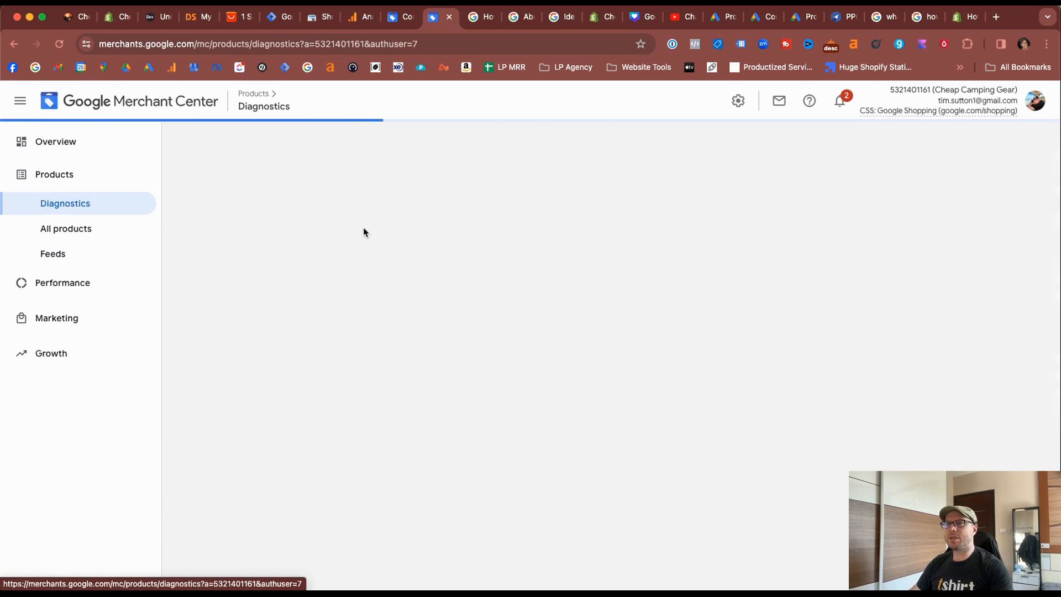
{"action": "scroll", "coordinate": [505, 397], "scroll_direction": "down", "scroll_amount": 5}
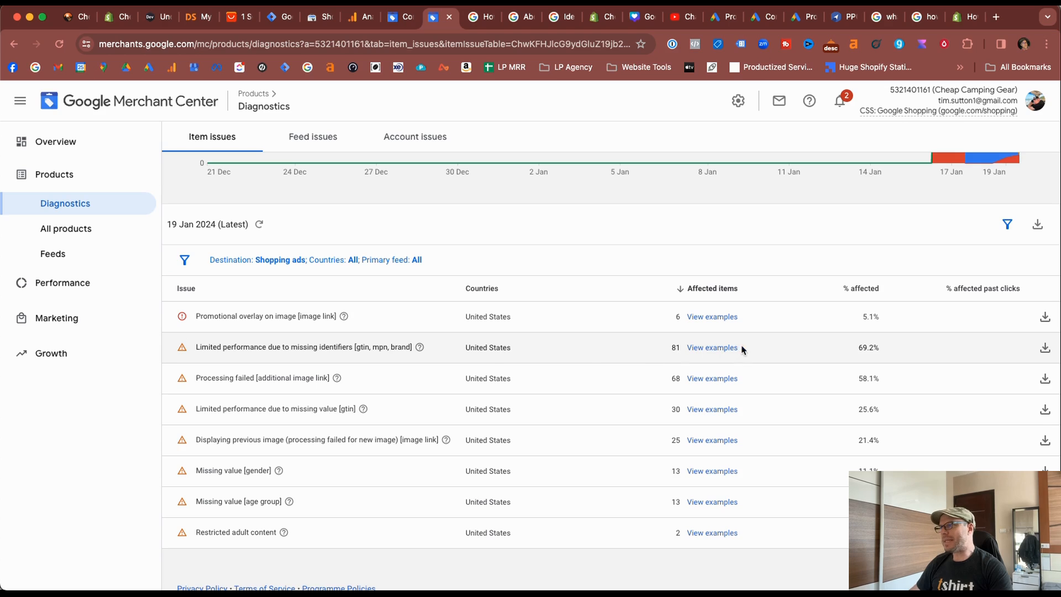
{"action": "left_click", "coordinate": [711, 348]}
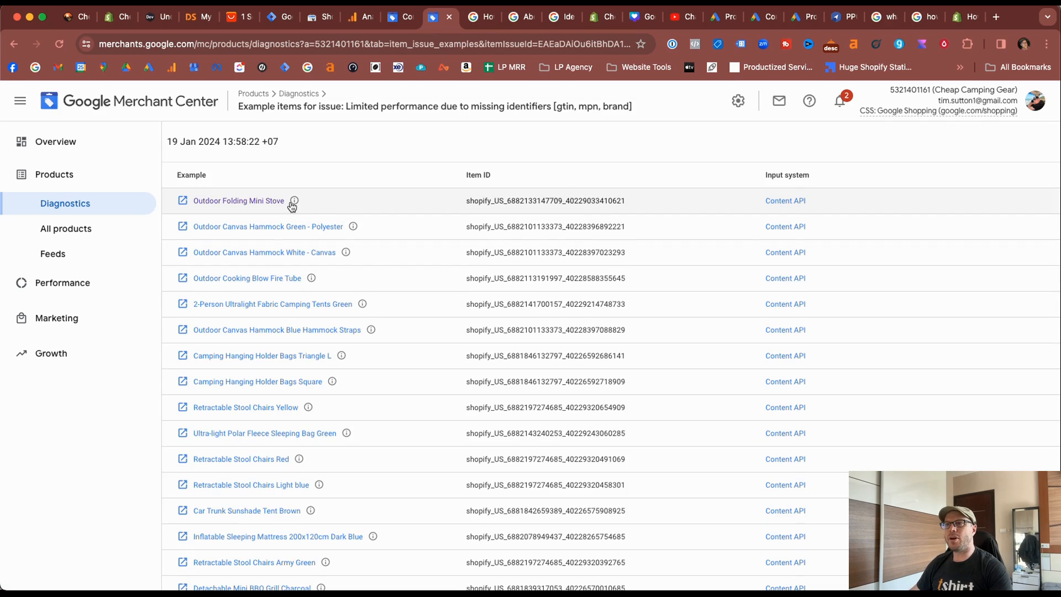
{"action": "mouse_move", "coordinate": [292, 205]}
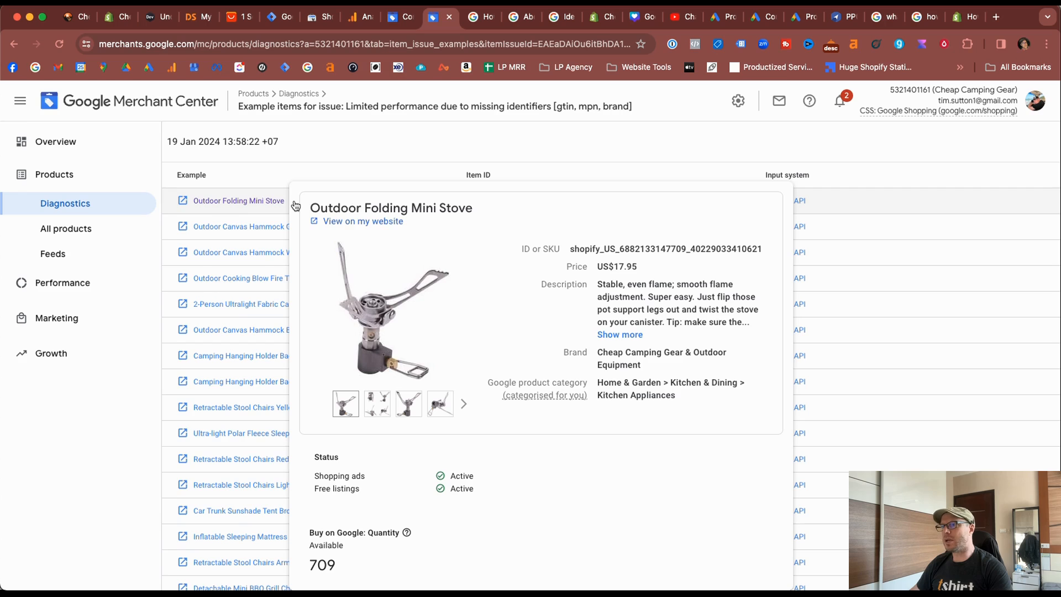
Open the Outdoor Folding Mini Stove's product details and check the identifier exists value in its final attributes.
{"action": "left_click", "coordinate": [200, 203]}
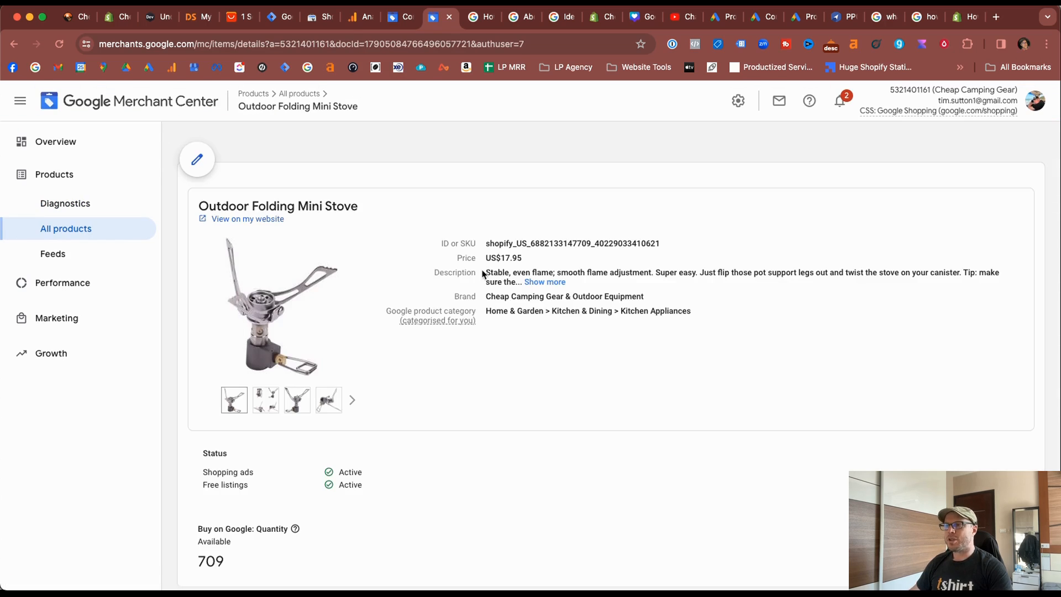
{"action": "scroll", "coordinate": [492, 273], "scroll_direction": "down", "scroll_amount": 15}
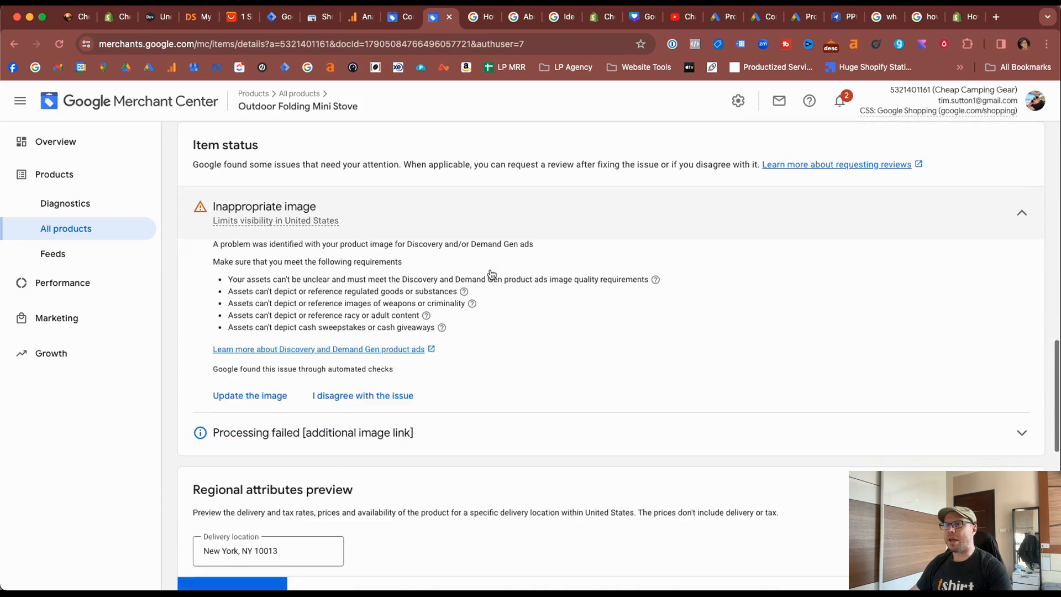
{"action": "scroll", "coordinate": [423, 347], "scroll_direction": "up", "scroll_amount": 5}
{"action": "scroll", "coordinate": [424, 345], "scroll_direction": "down", "scroll_amount": 11}
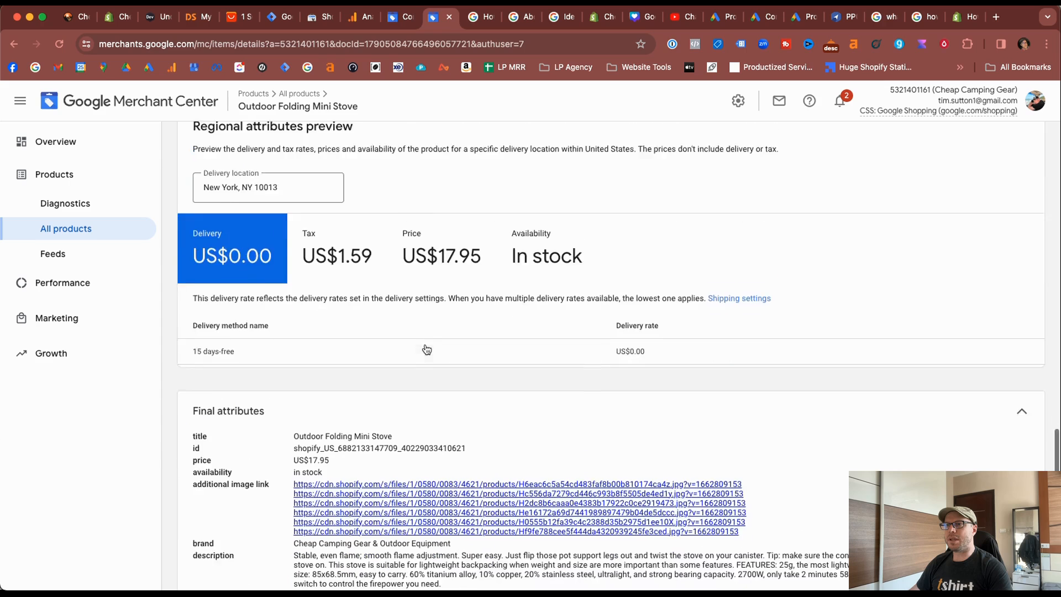
{"action": "scroll", "coordinate": [427, 349], "scroll_direction": "down", "scroll_amount": 4}
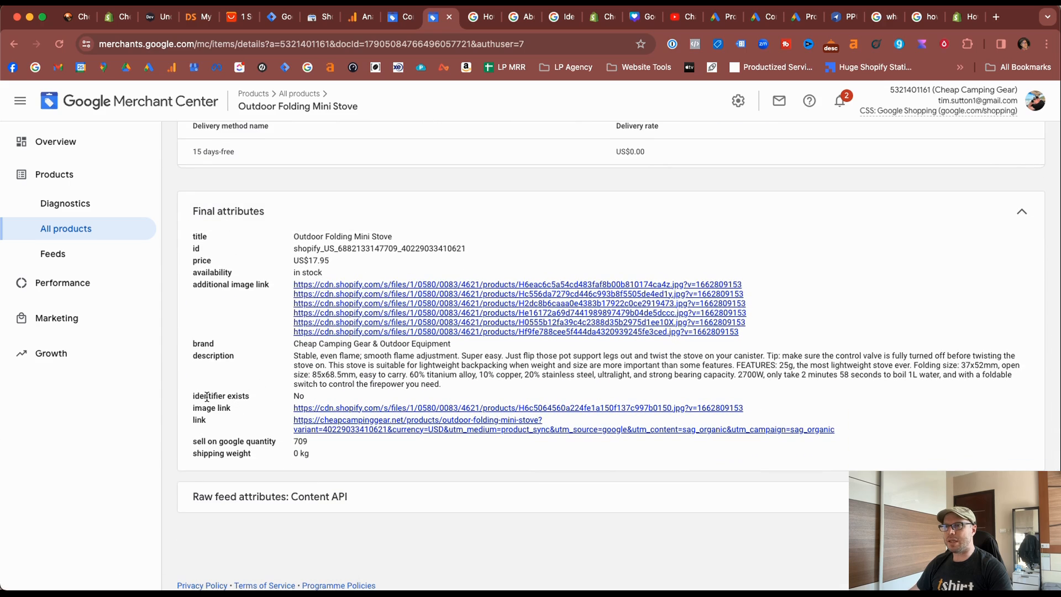
{"action": "double_click", "coordinate": [299, 394]}
{"action": "left_click", "coordinate": [388, 397]}
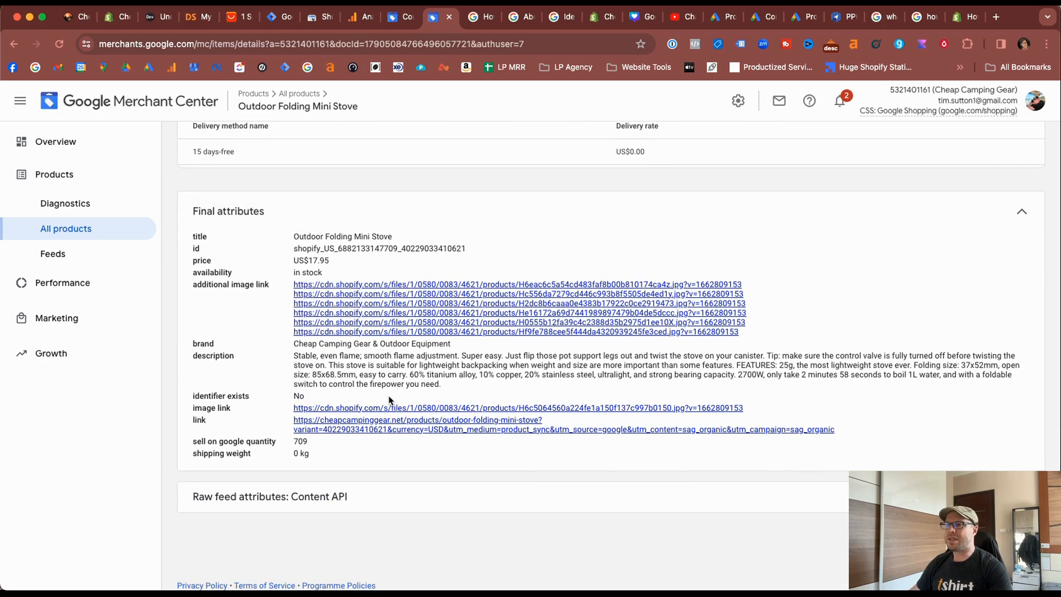